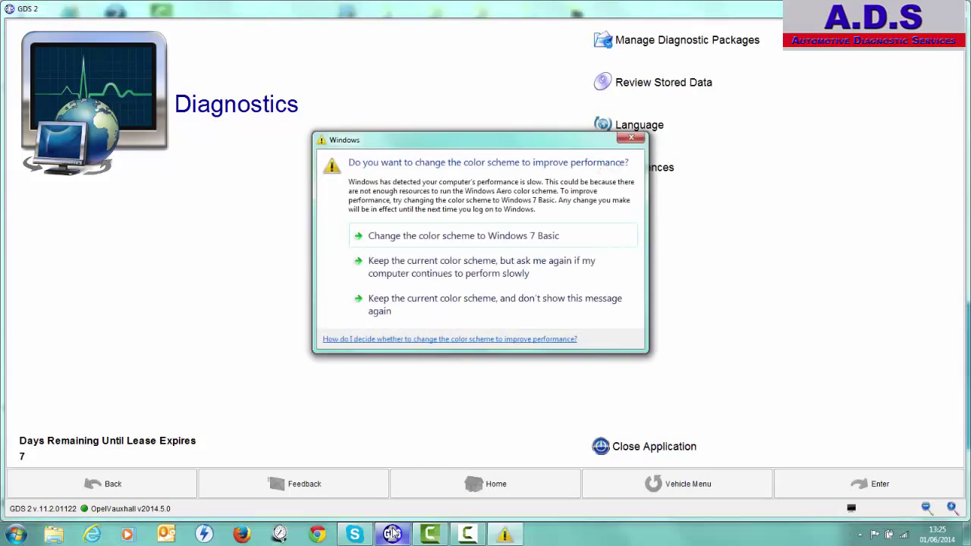
Dismiss the Windows colour scheme prompts and confirm MongoosePro GM II as the device type
left_click(632, 139)
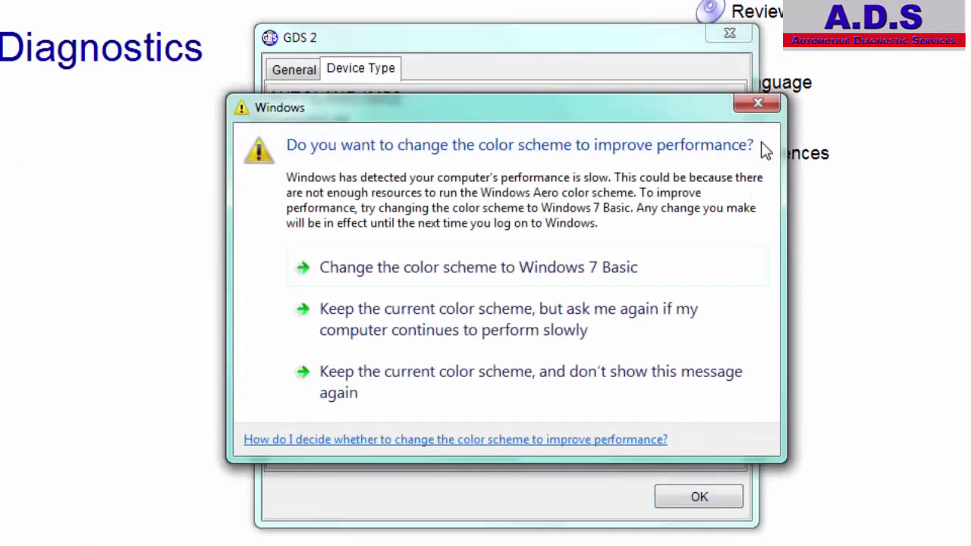
left_click(759, 104)
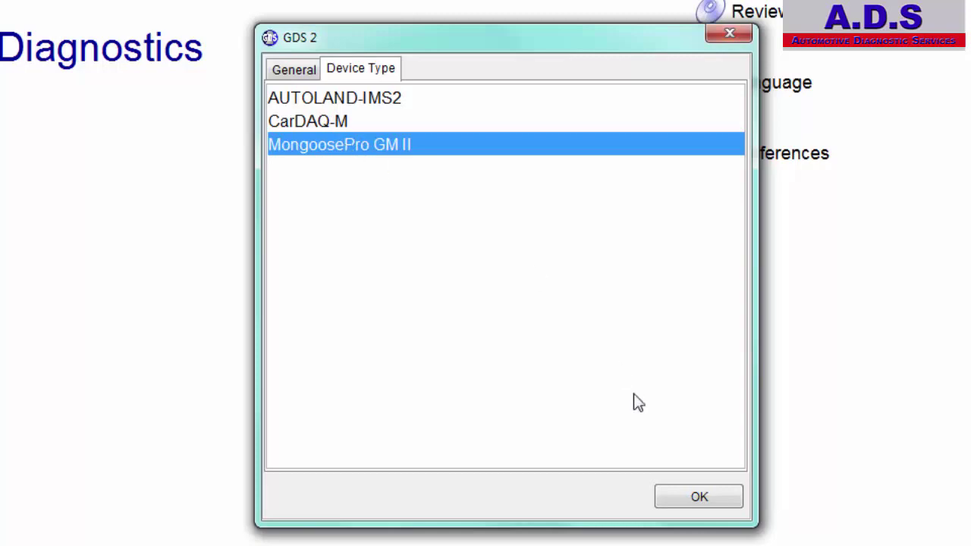
left_click(706, 501)
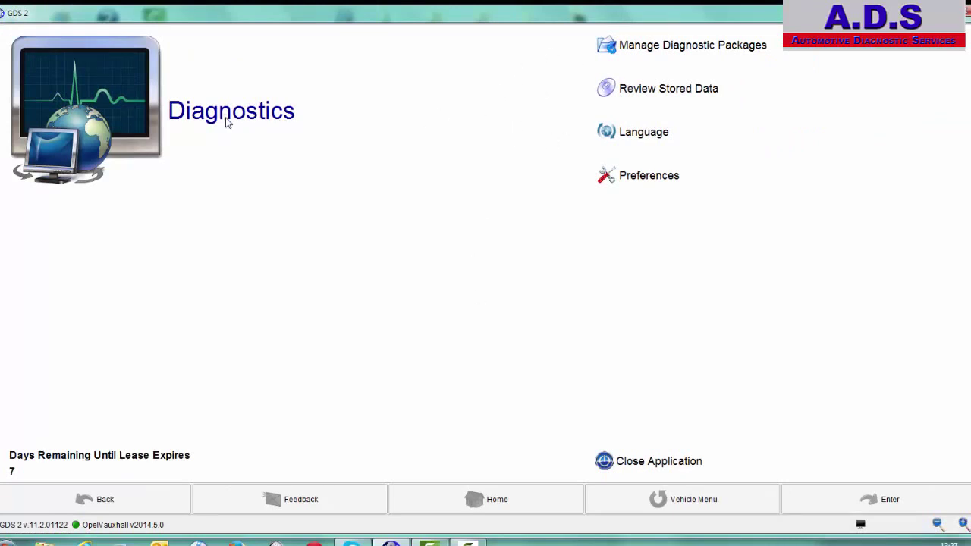
Start Diagnostics for the connected vehicle, dismiss the colour scheme prompt and open Vehicle Diagnostics
left_click(110, 112)
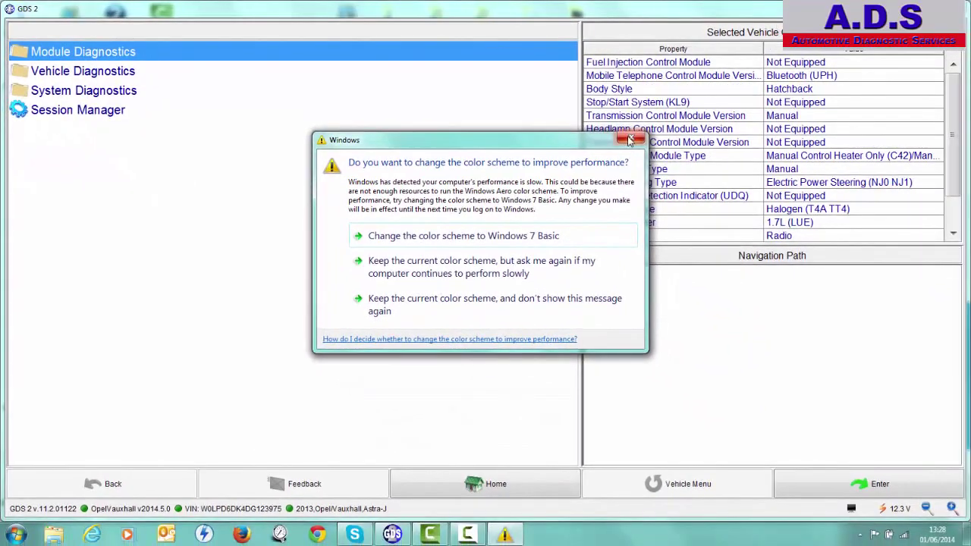
left_click(689, 151)
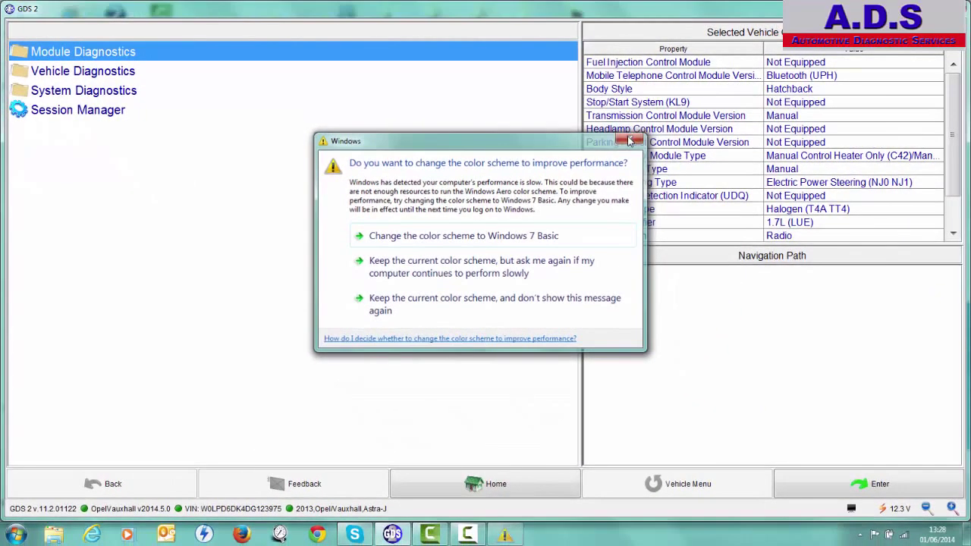
double_click(97, 73)
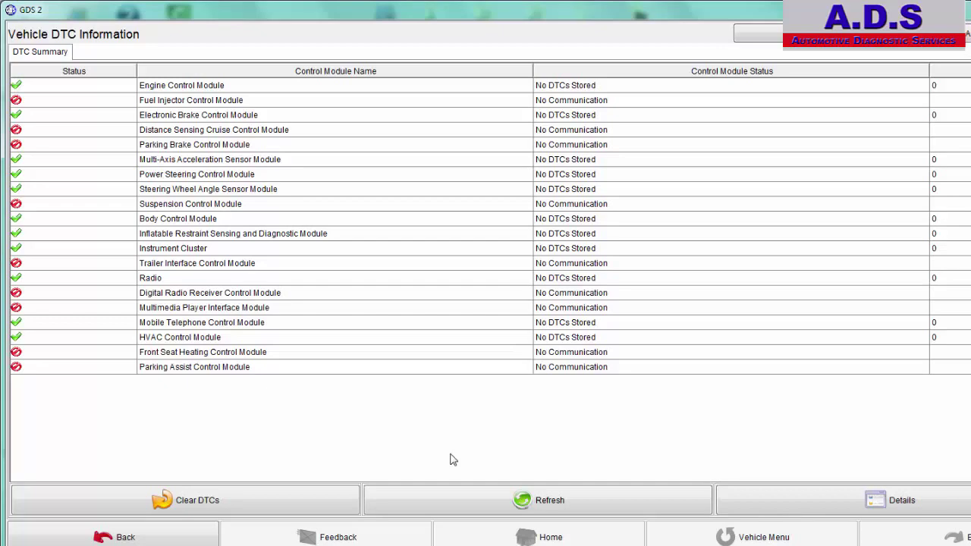
Look at the Clear DTCs page without clearing anything, and read through the Read Vehicle Wide DTC and ID Information report
left_click(246, 506)
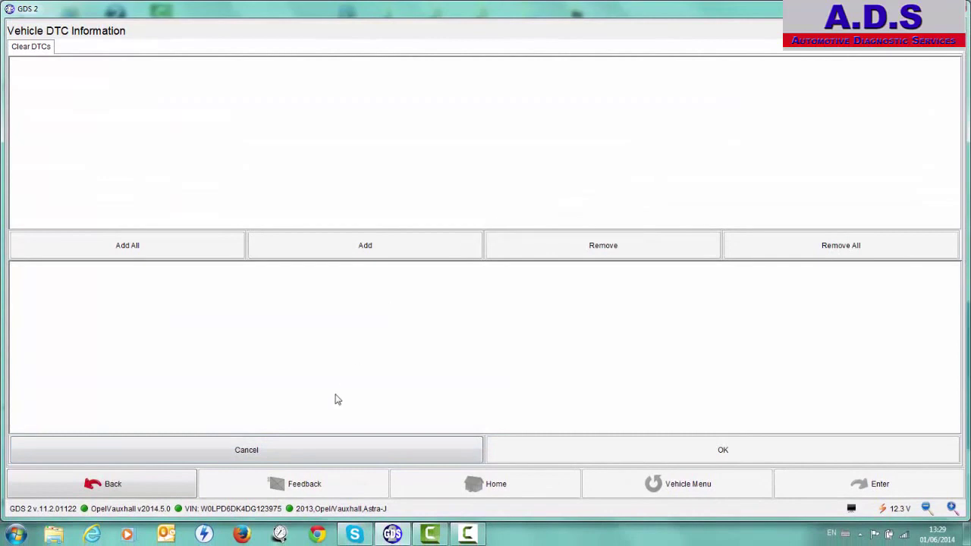
left_click(107, 489)
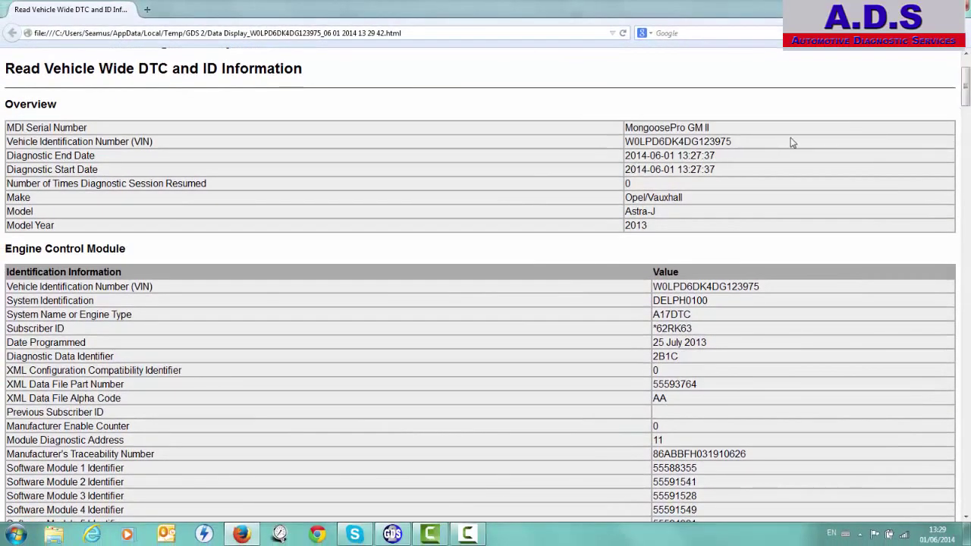
left_click_drag(967, 97, 967, 104)
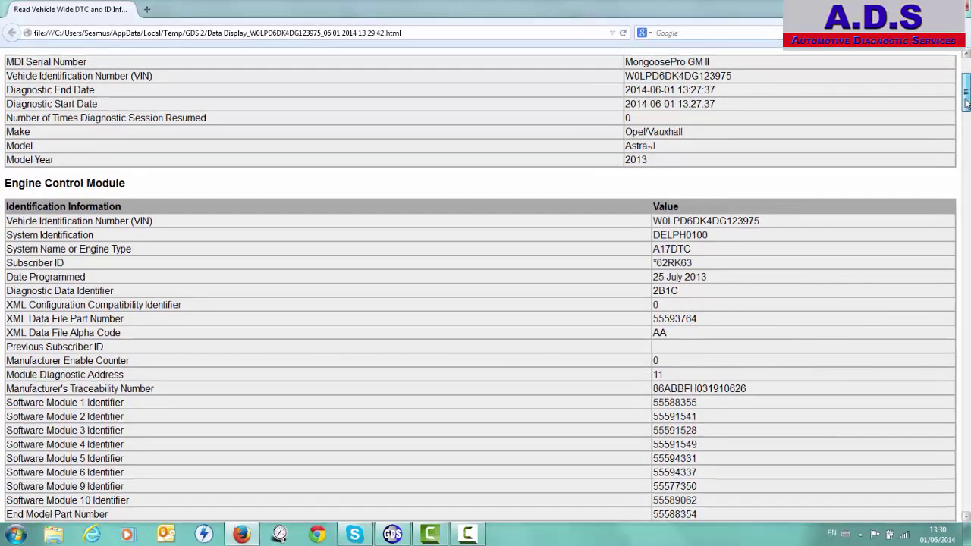
left_click_drag(967, 104, 964, 235)
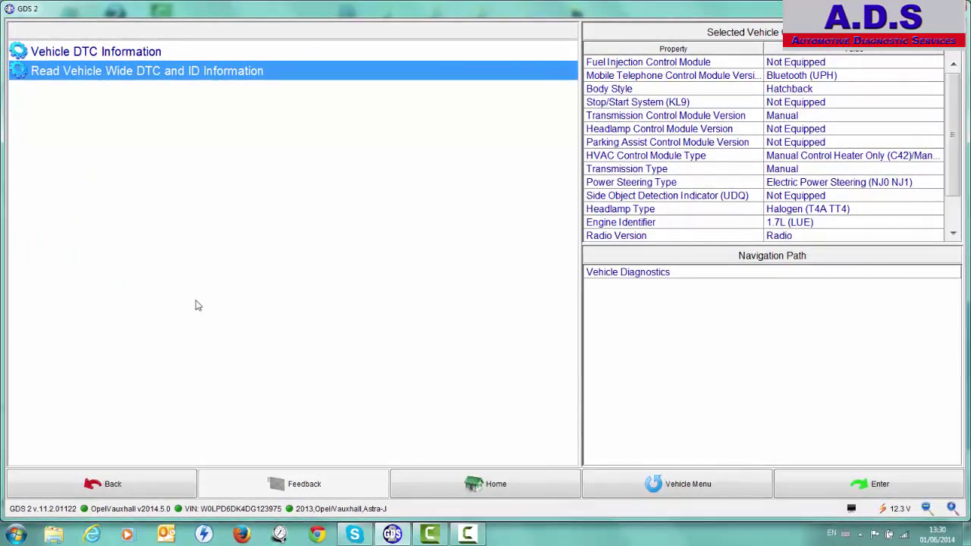
Open the Engine Control Module under Module Diagnostics and view its Identification Information
left_click(105, 480)
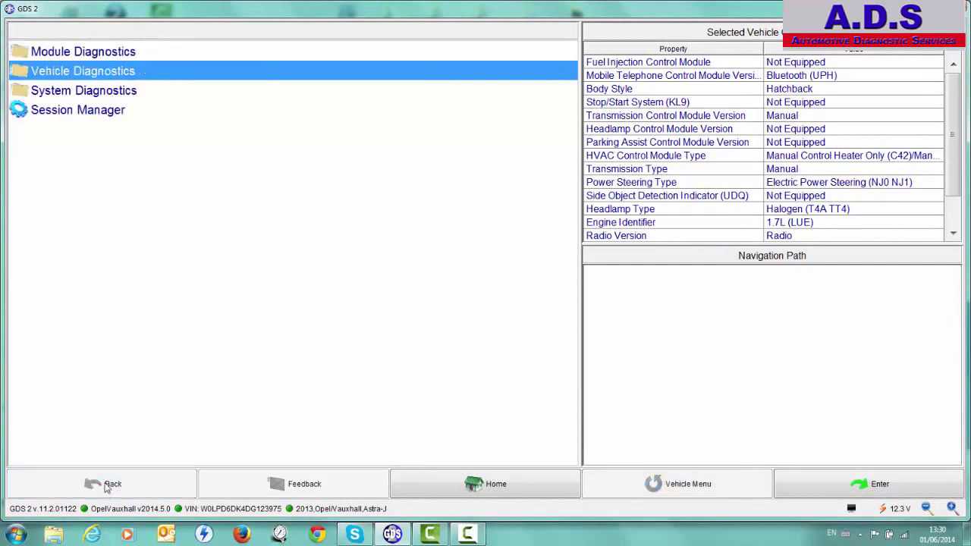
double_click(110, 57)
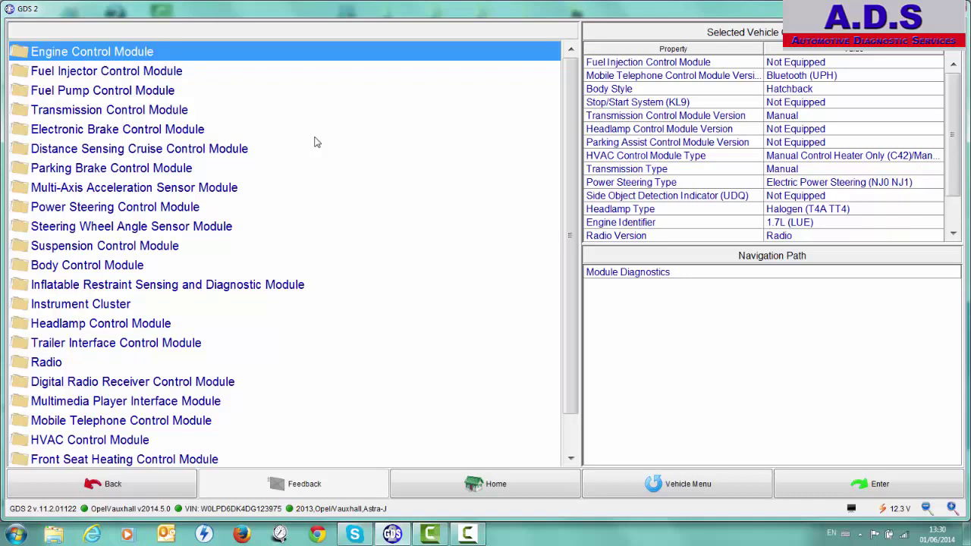
double_click(152, 58)
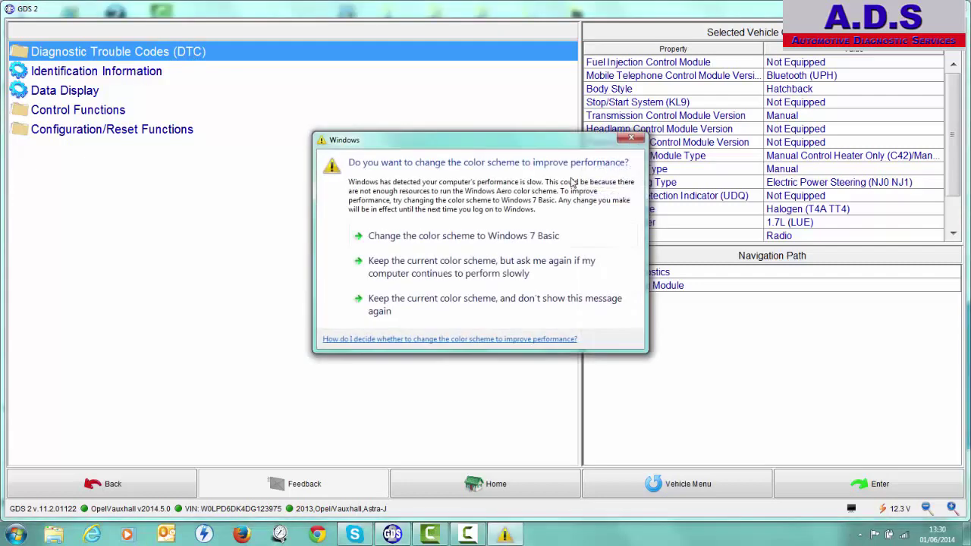
left_click(630, 139)
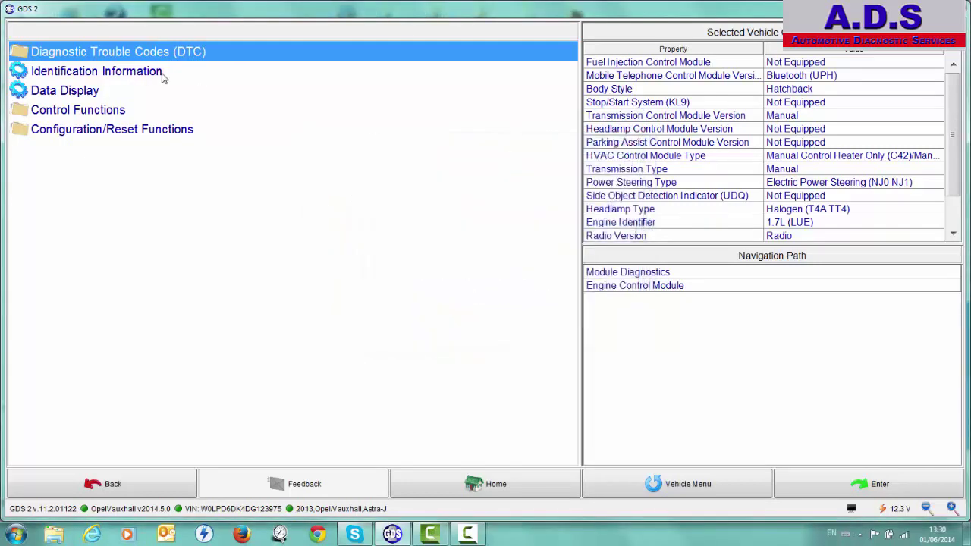
double_click(153, 73)
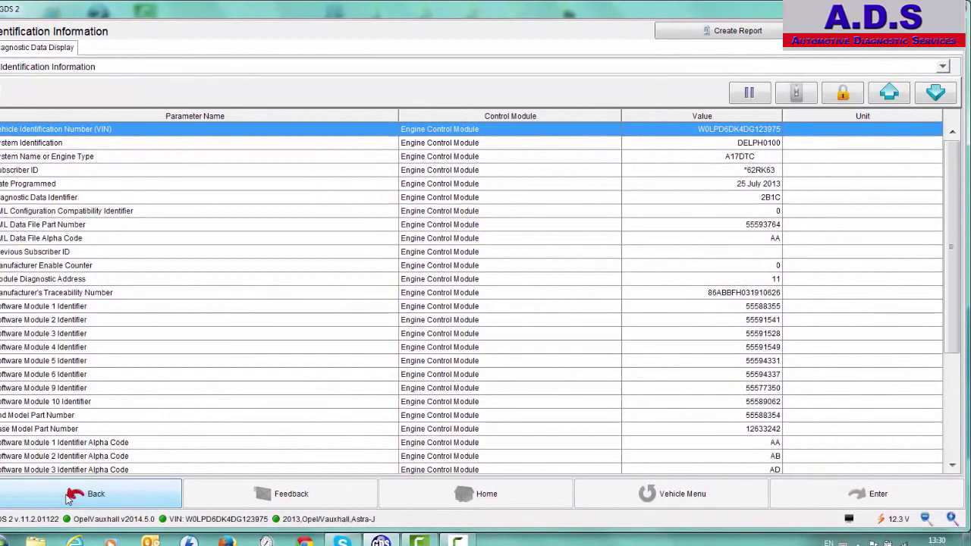
left_click(70, 495)
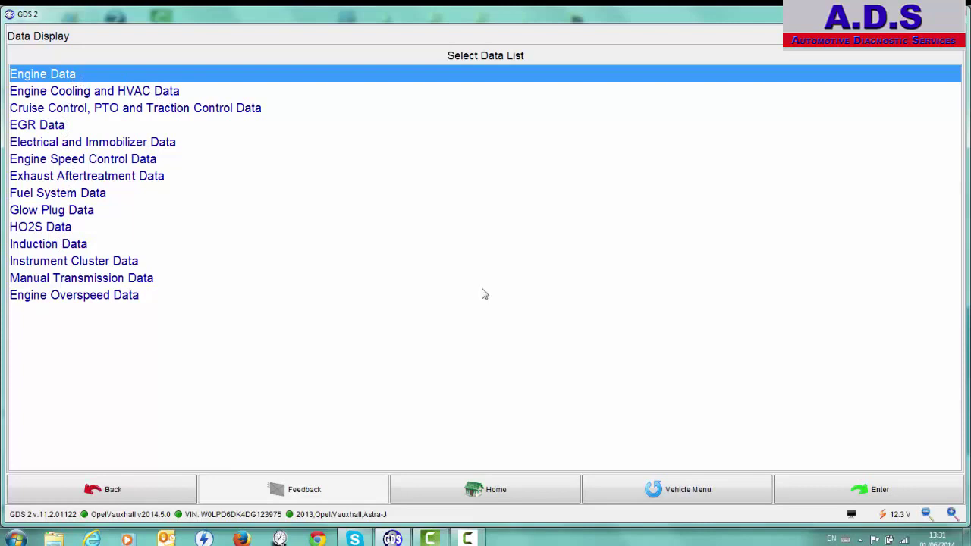
Open the Engine Data list in the Engine Control Module's Data Display and look over its live parameters
left_click(853, 497)
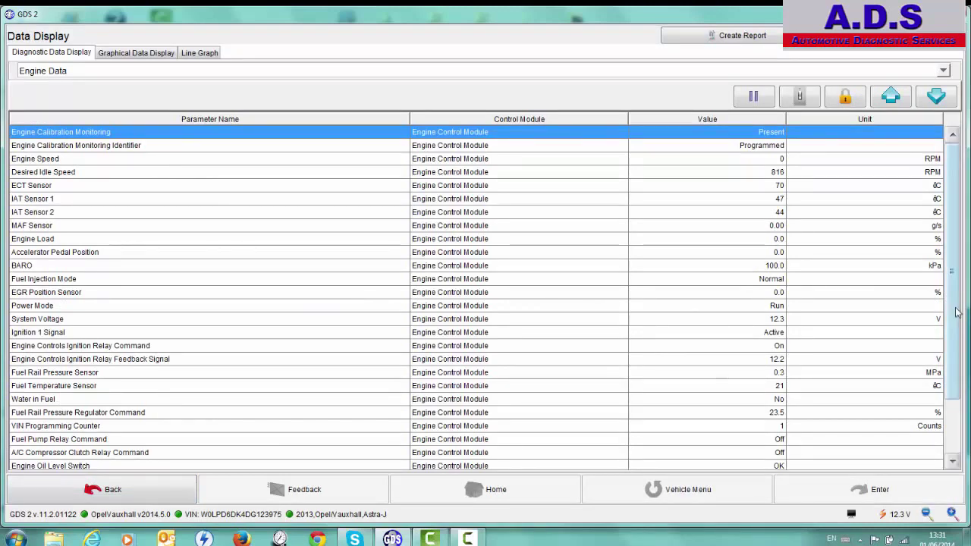
scroll(958, 315, "down", 1)
scroll(956, 309, "up", 1)
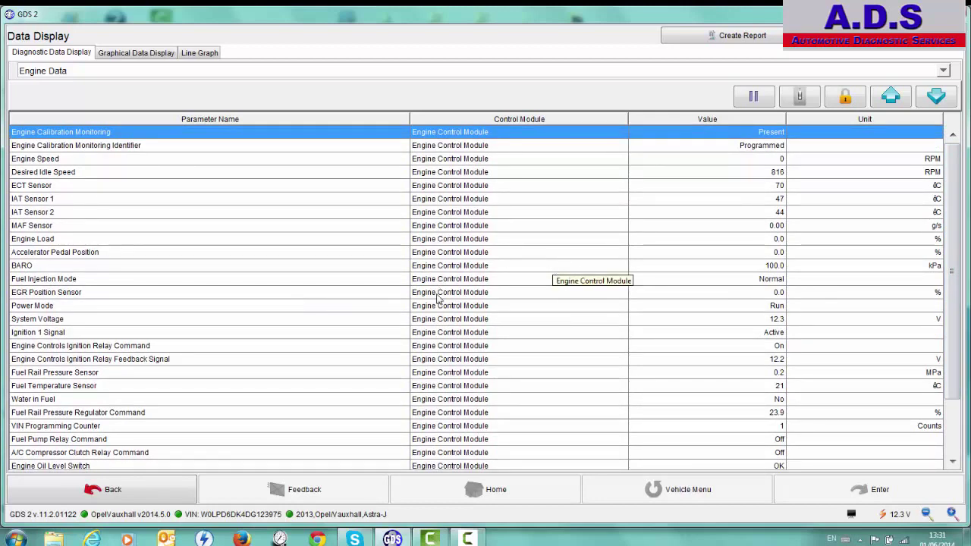
View the engine parameters in the Graphical Data Display and browse through their graphs
left_click(141, 54)
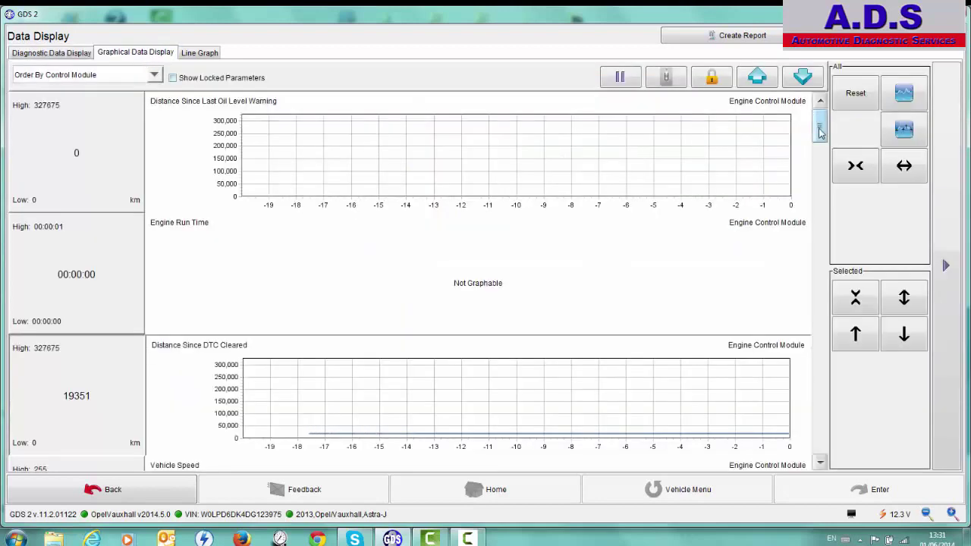
left_click_drag(819, 133, 809, 207)
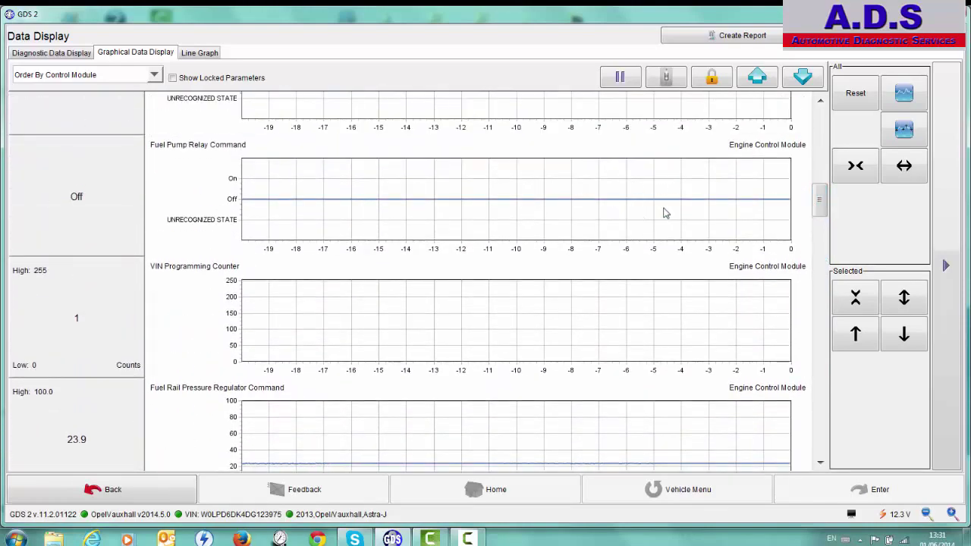
left_click_drag(820, 204, 819, 148)
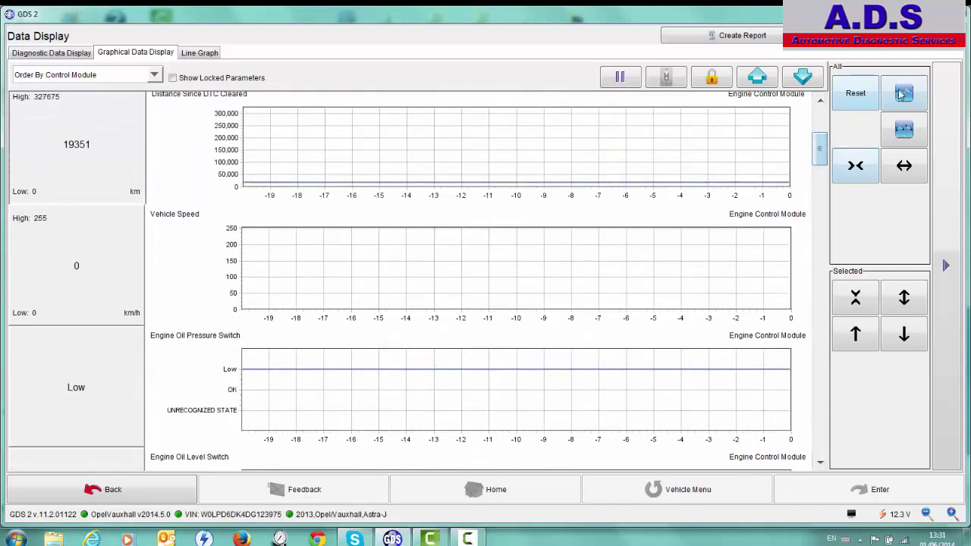
Show data point markers on all graphs, check the Fuel Rail Pressure Regulator Command graph and hide the markers again
left_click(902, 92)
left_click(902, 93)
left_click(905, 131)
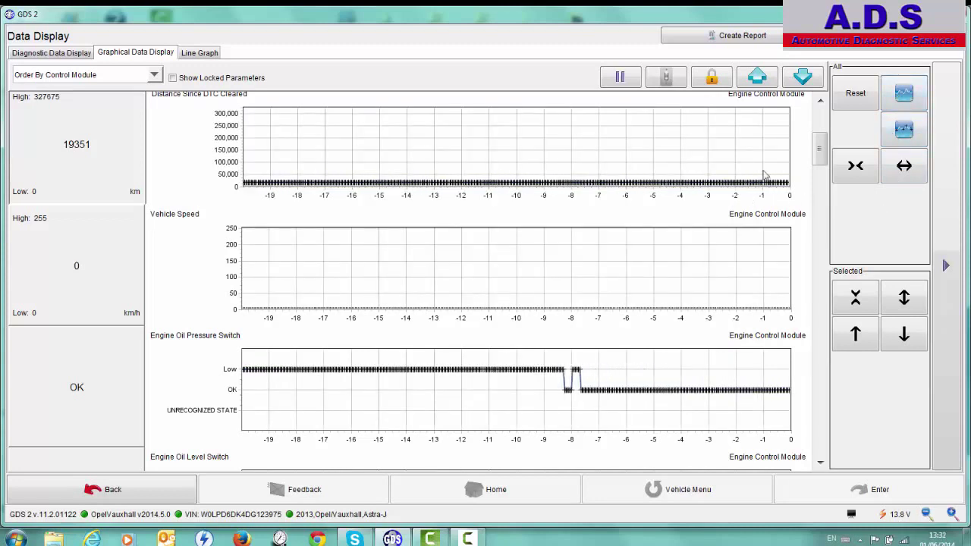
scroll(821, 149, "up", 1)
scroll(820, 149, "up", 3)
left_click_drag(820, 144, 819, 218)
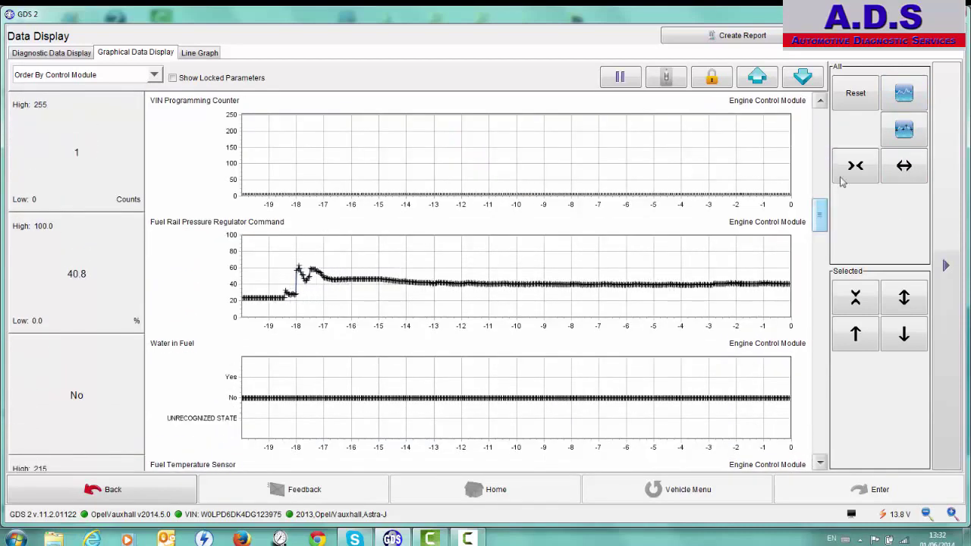
left_click(904, 129)
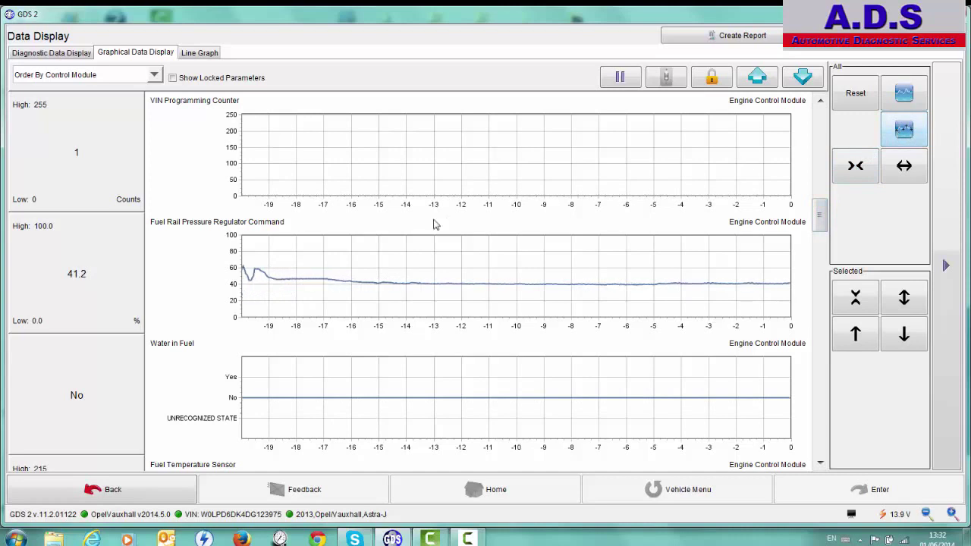
Lock the Fuel Rail Pressure Regulator Command parameter and display it in the Line Graph
left_click(55, 273)
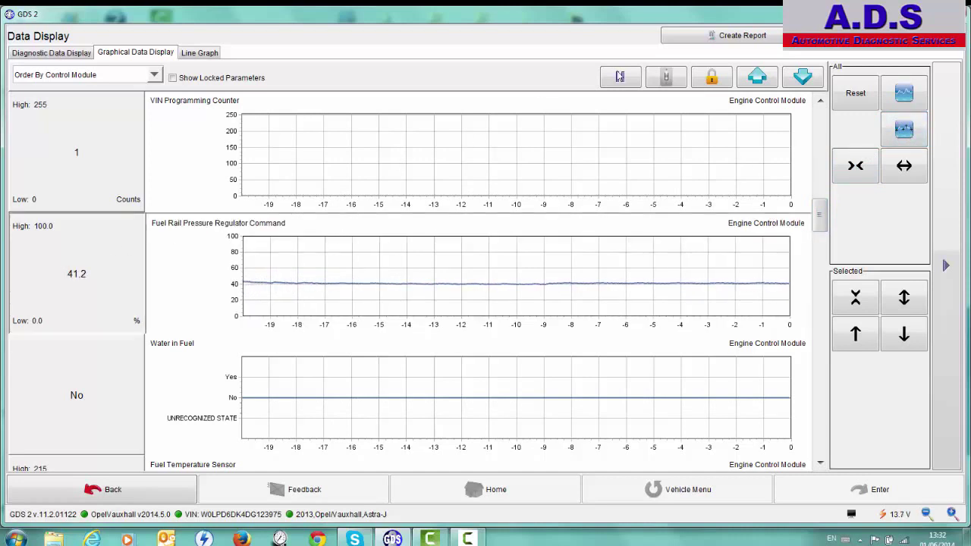
left_click(712, 78)
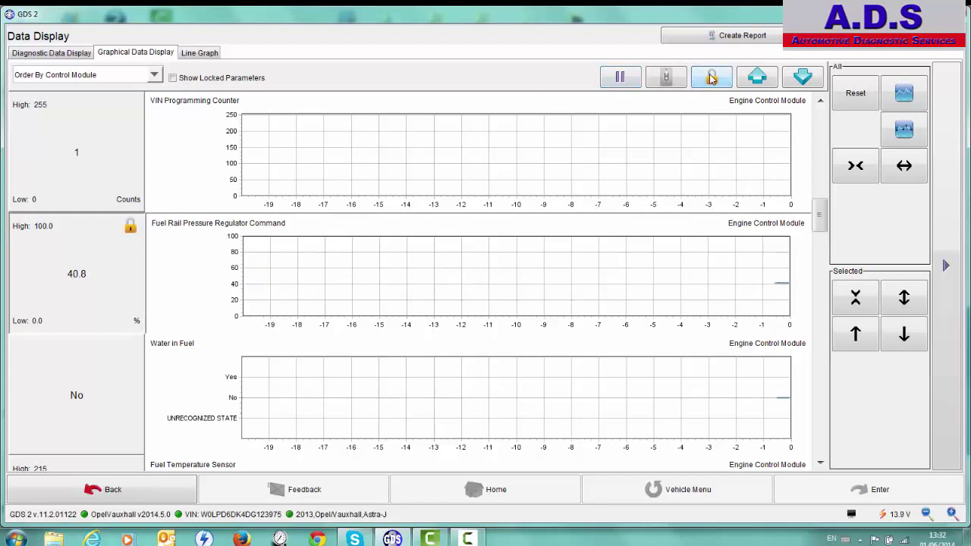
left_click(201, 54)
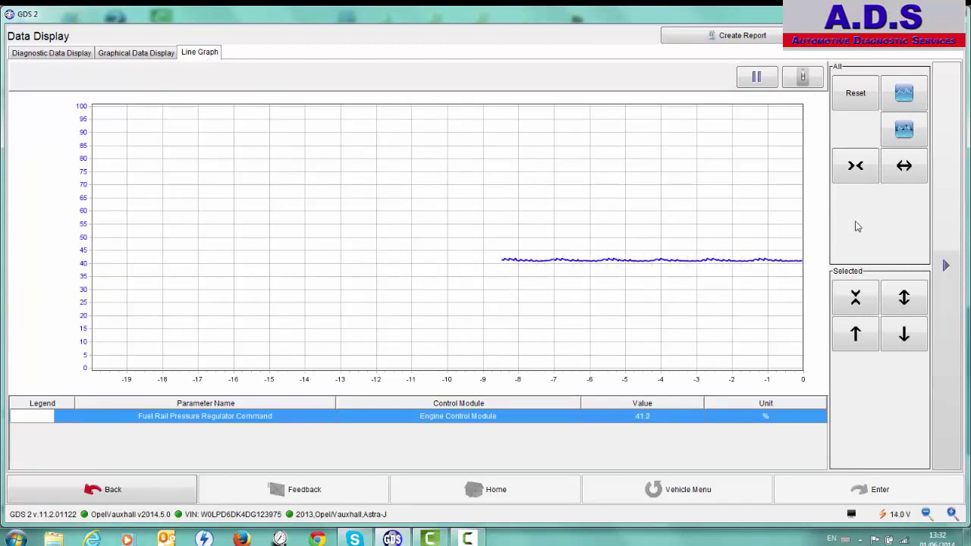
Expand the line graph's X axis until it spans about -24 to 4
left_click(905, 167)
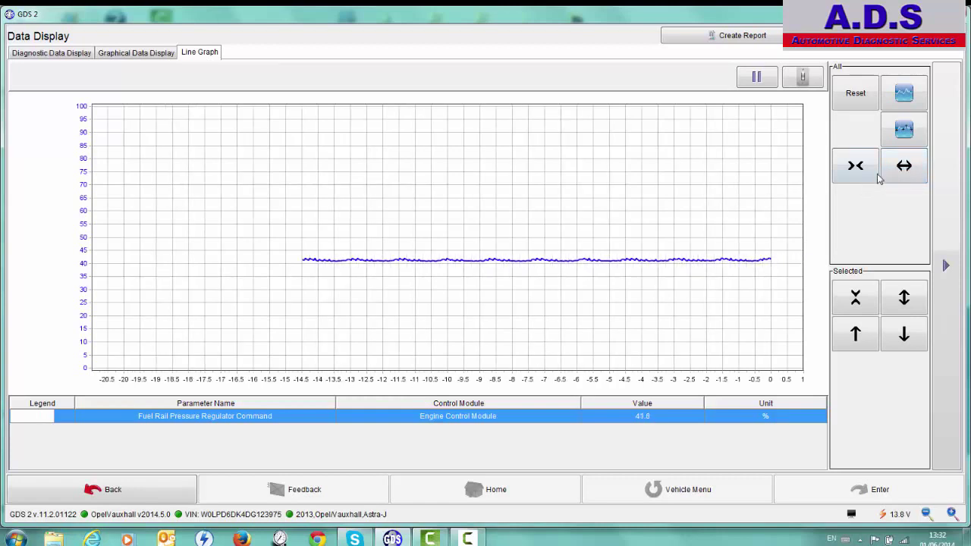
left_click(893, 176)
left_click(892, 176)
left_click(893, 176)
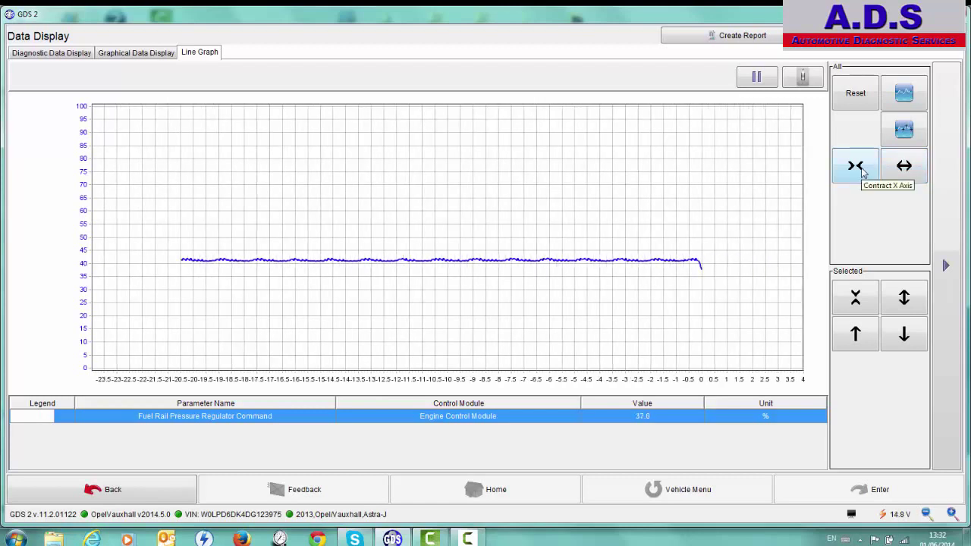
Contract the line graph's X axis until it spans about -15 to -5
left_click(861, 173)
left_click(861, 173)
left_click(861, 173)
left_click(861, 173)
left_click(861, 173)
left_click(862, 173)
left_click(862, 173)
left_click(861, 173)
left_click(861, 173)
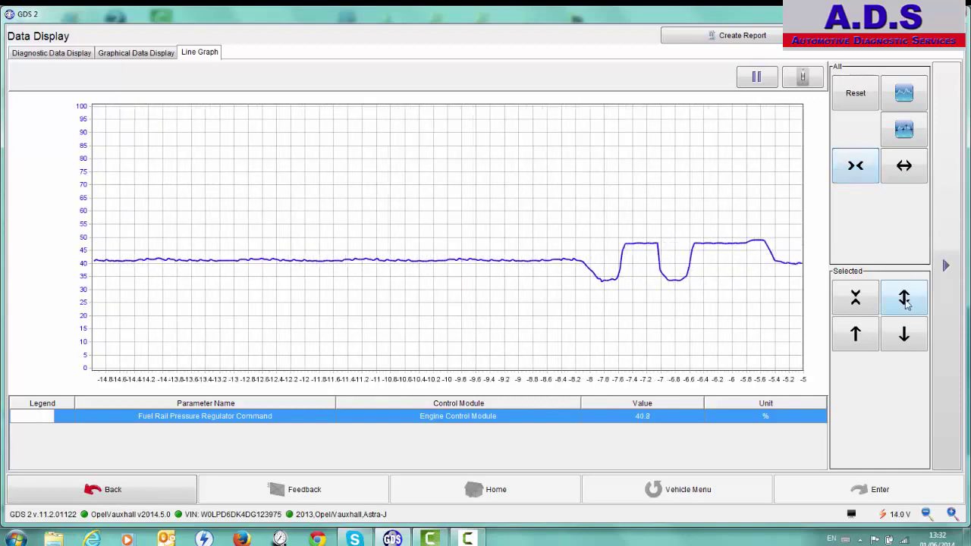
Shift the Fuel Rail Pressure Regulator Command curve down until the Y axis spans 50 to 150
left_click(905, 331)
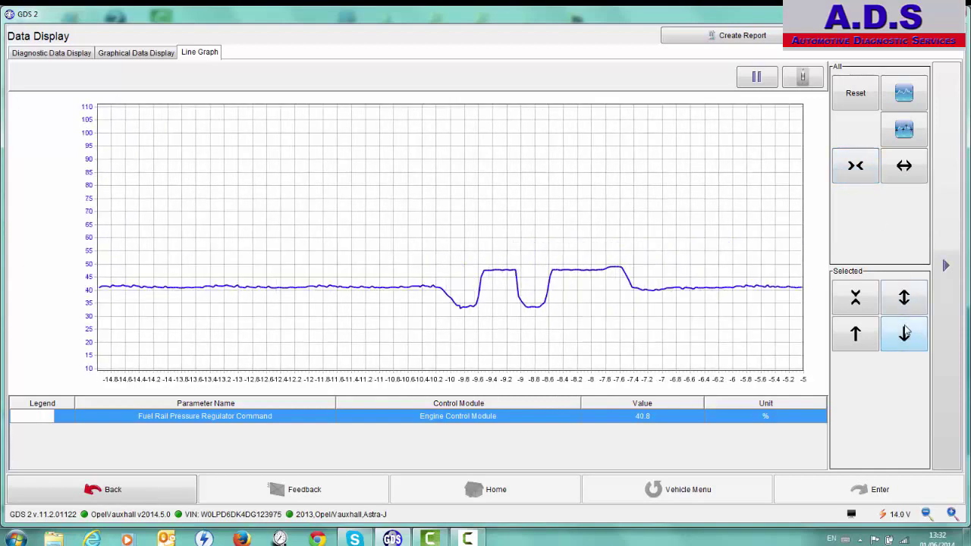
left_click(905, 331)
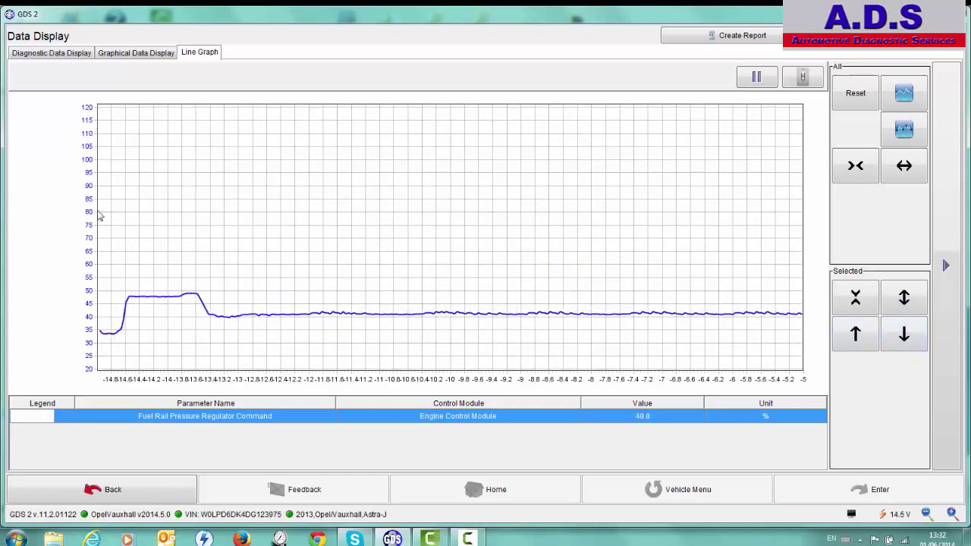
left_click(906, 336)
left_click(904, 343)
left_click(904, 340)
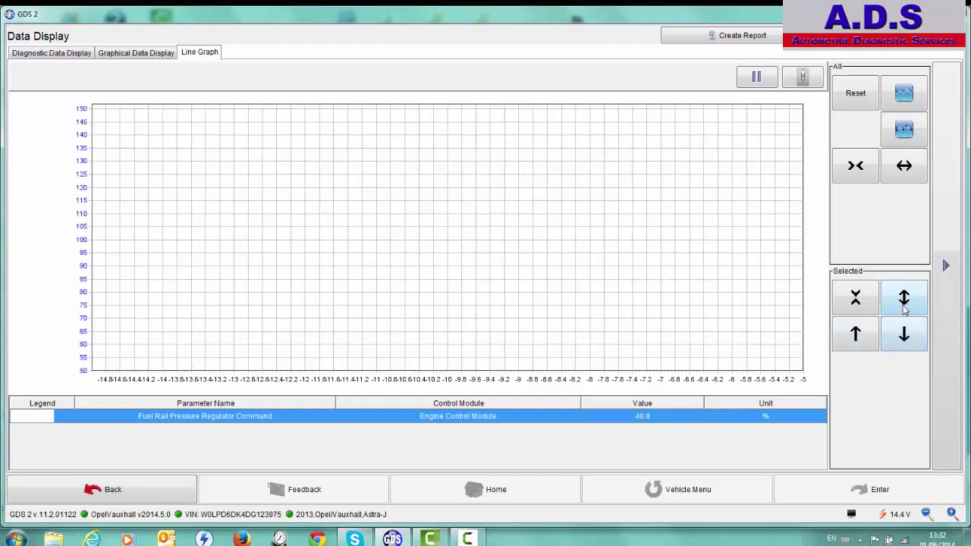
Expand the Y axis of the Fuel Rail Pressure Regulator Command graph until it spans about 33 to 168
left_click(904, 304)
left_click(905, 303)
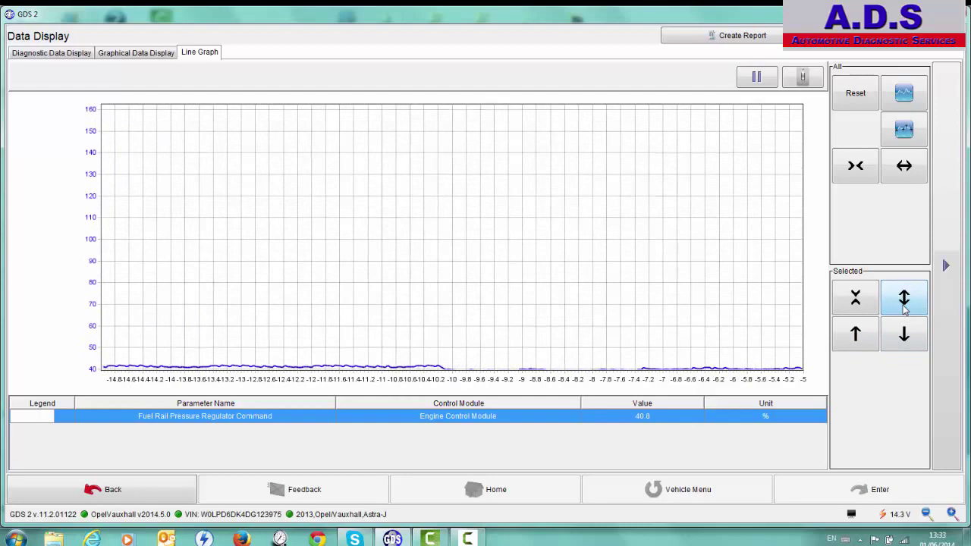
left_click(905, 303)
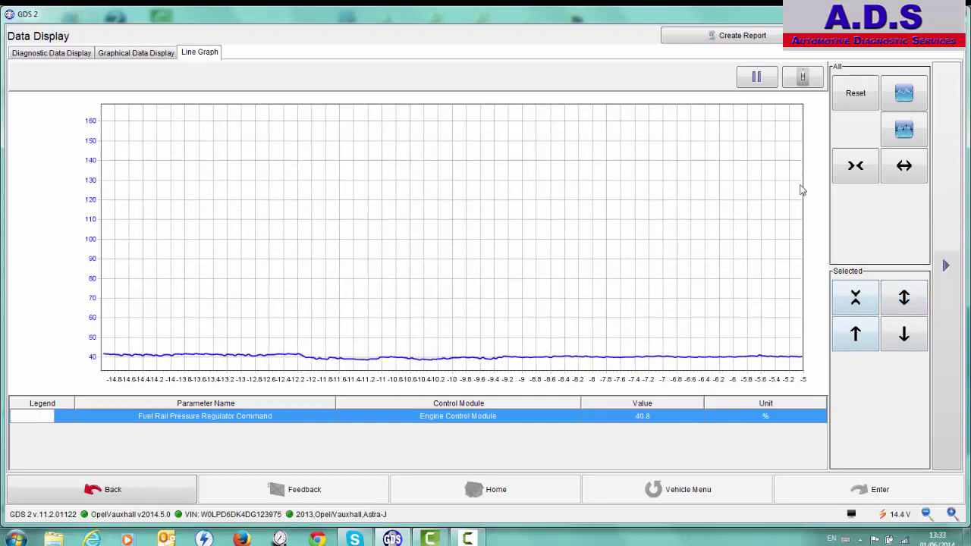
Shift the Fuel Rail Pressure Regulator Command curve up until the Y axis spans about -30 to 130, and pause the live graph
left_click(856, 333)
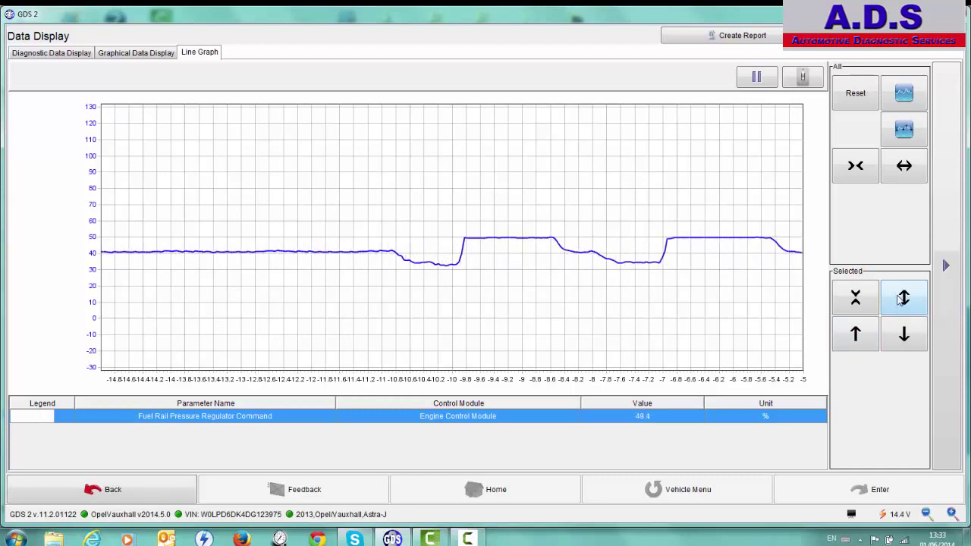
left_click(760, 82)
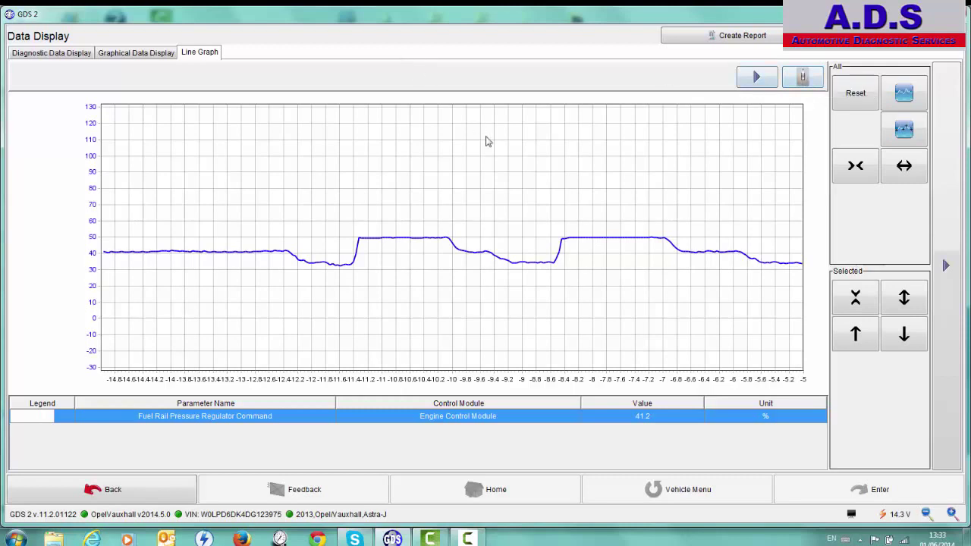
Open the Exhaust Aftertreatment Data list and show its parameters as a diagnostic data table
left_click(96, 492)
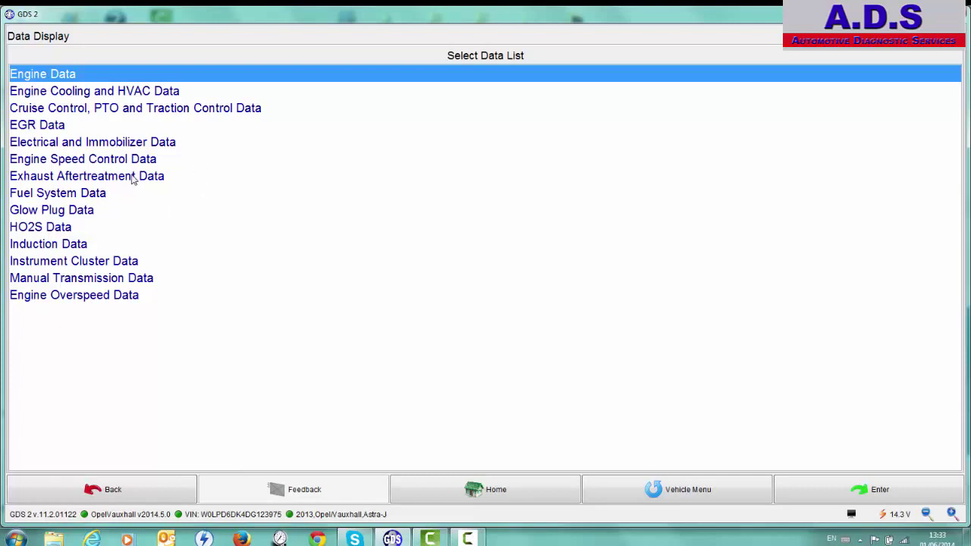
double_click(131, 177)
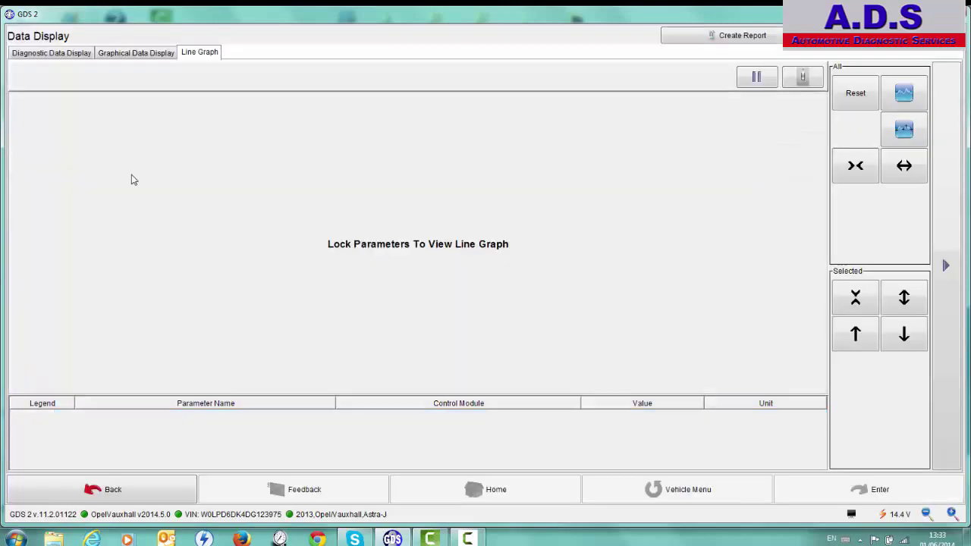
left_click(139, 55)
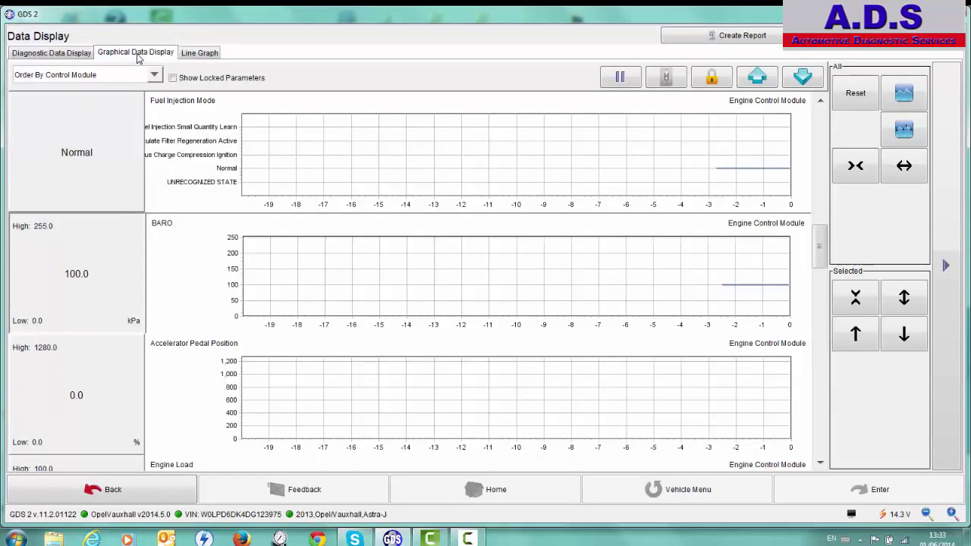
left_click(53, 53)
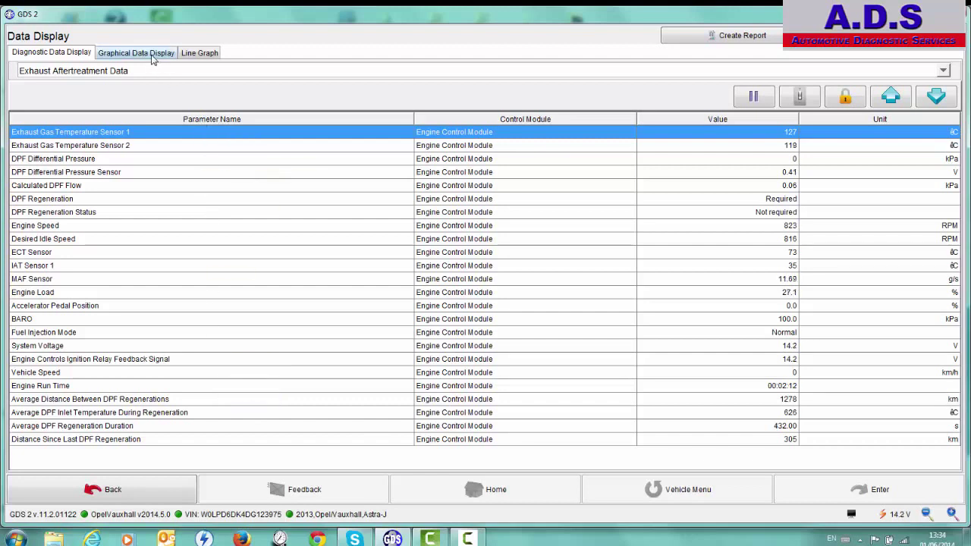
Lock the Exhaust Gas Temperature Sensor 1 and DPF Differential Pressure parameters at the head of the data table
left_click(172, 148)
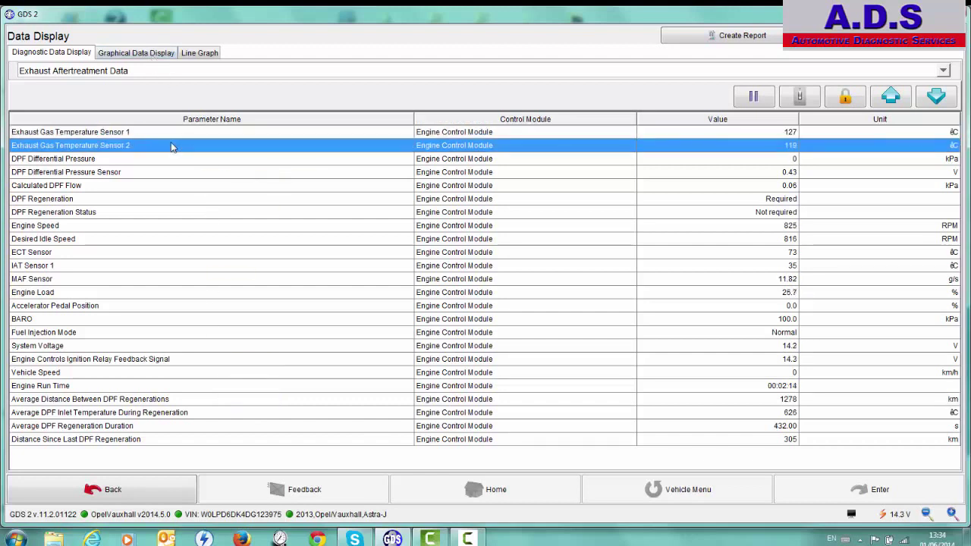
left_click(198, 135)
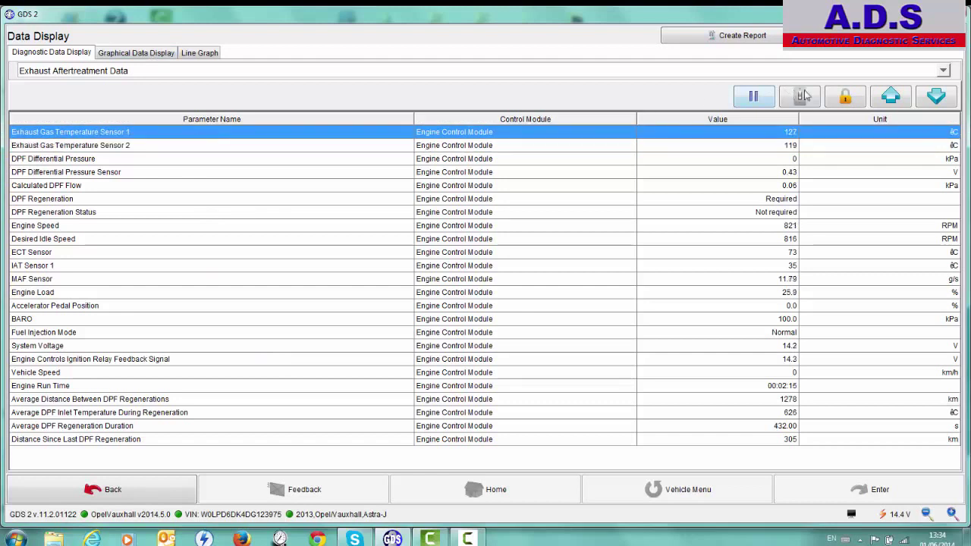
left_click(846, 104)
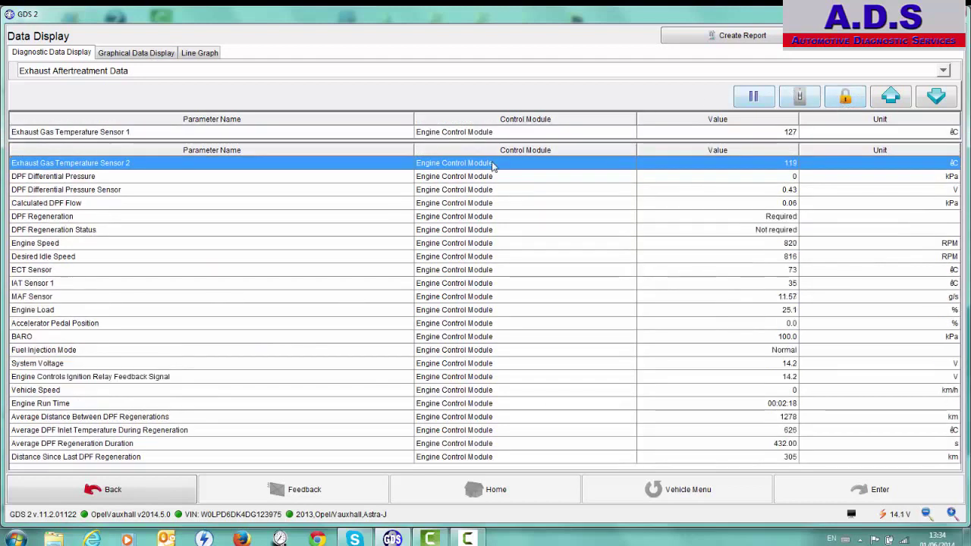
left_click(458, 177)
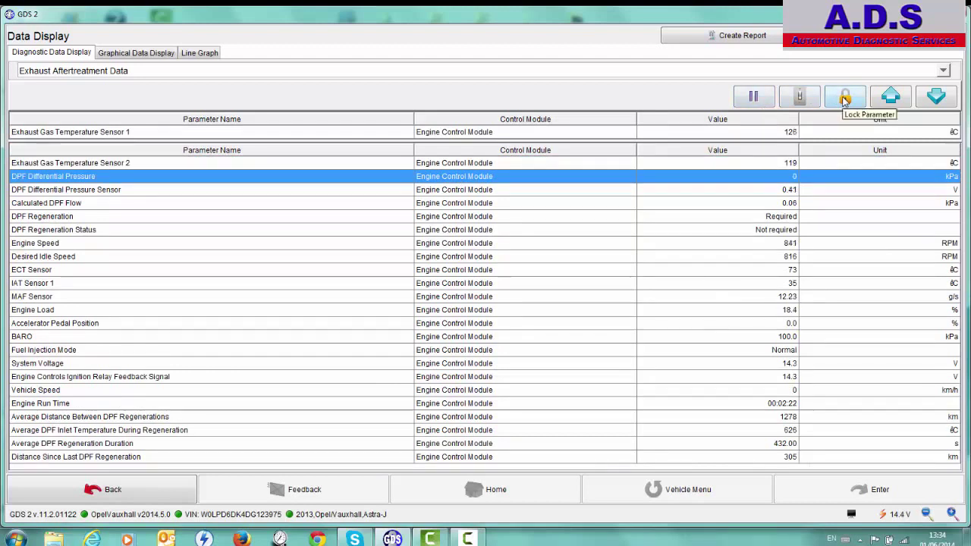
left_click(845, 101)
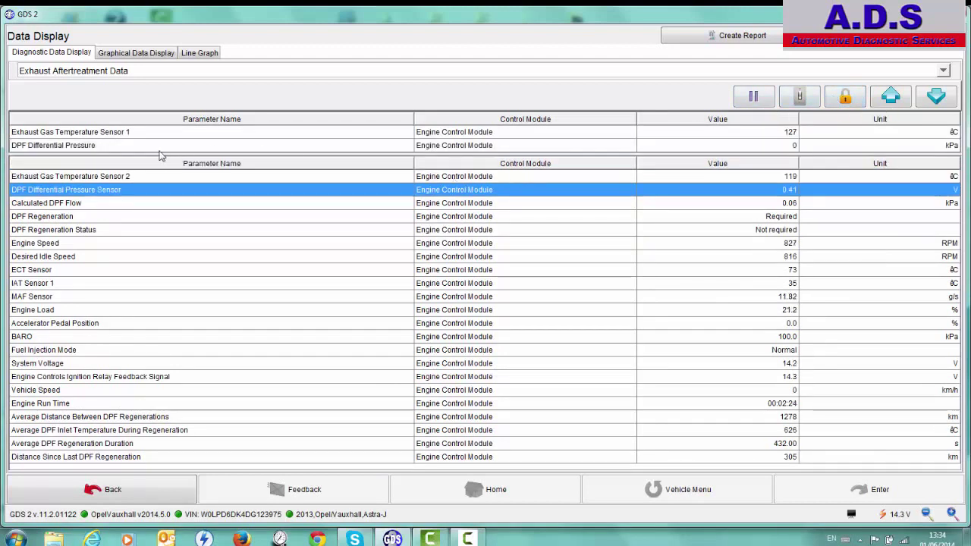
View the locked exhaust temperature and DPF pressure parameters as a line graph, and return to the Engine Control Module menu
left_click(165, 55)
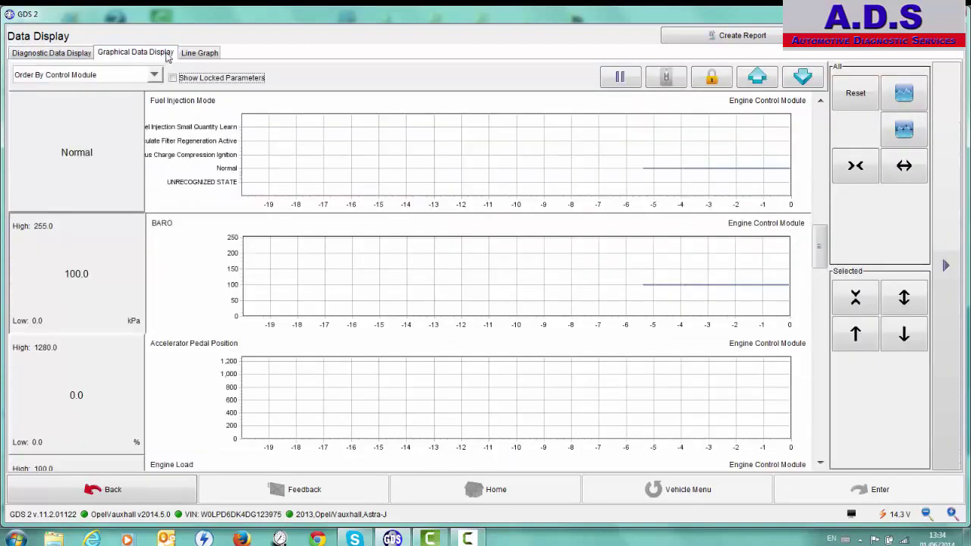
left_click(196, 54)
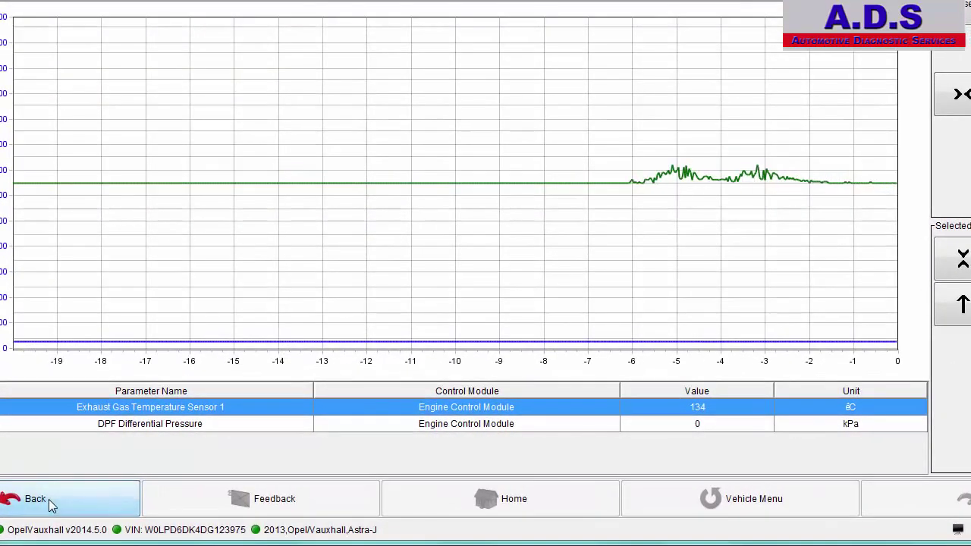
left_click(51, 507)
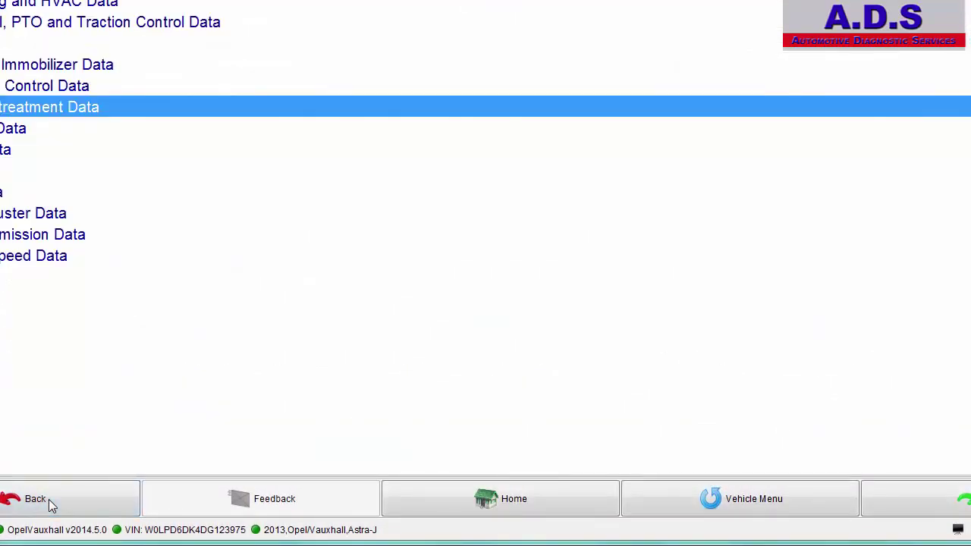
left_click(52, 507)
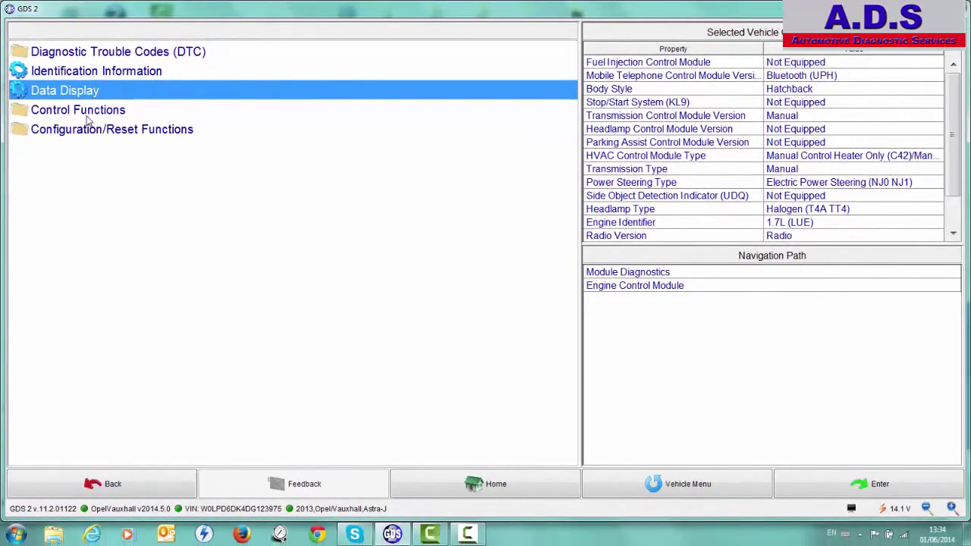
Open the EGR Valve control function and lock the MAF Sensor parameter alongside the EGR position sensors
double_click(97, 137)
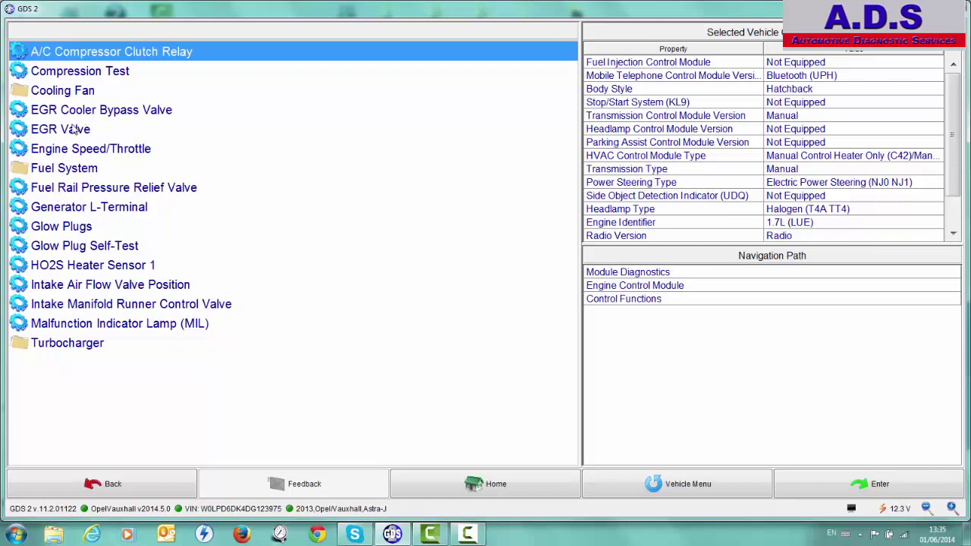
double_click(66, 129)
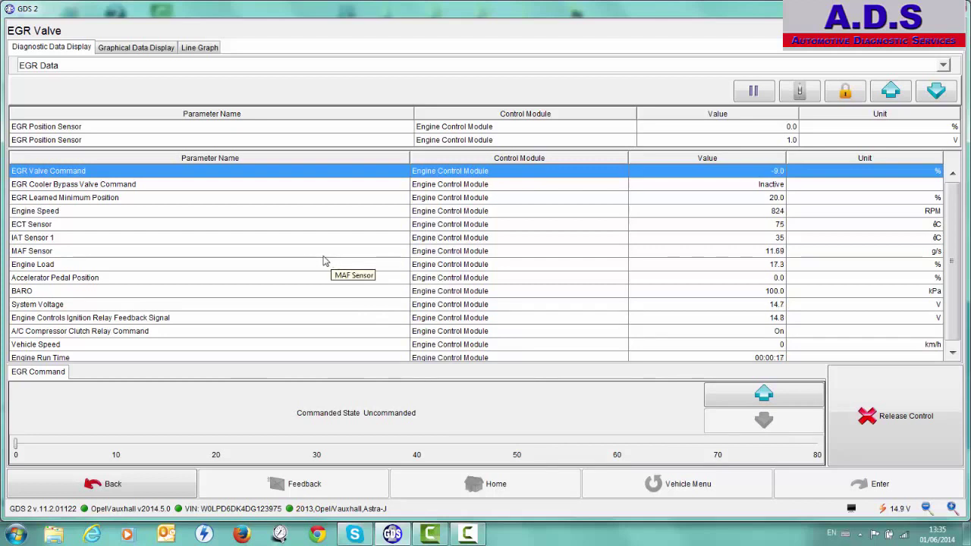
left_click(88, 254)
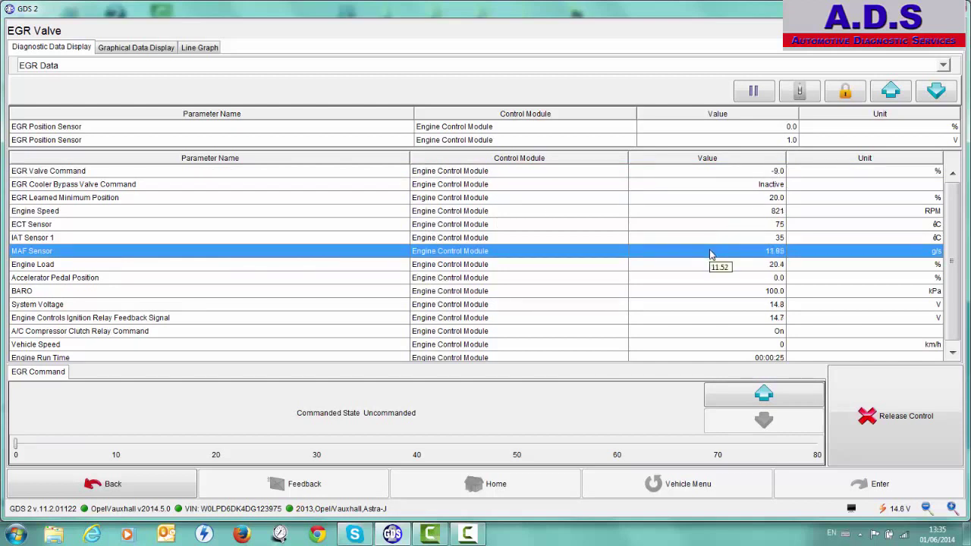
left_click(839, 90)
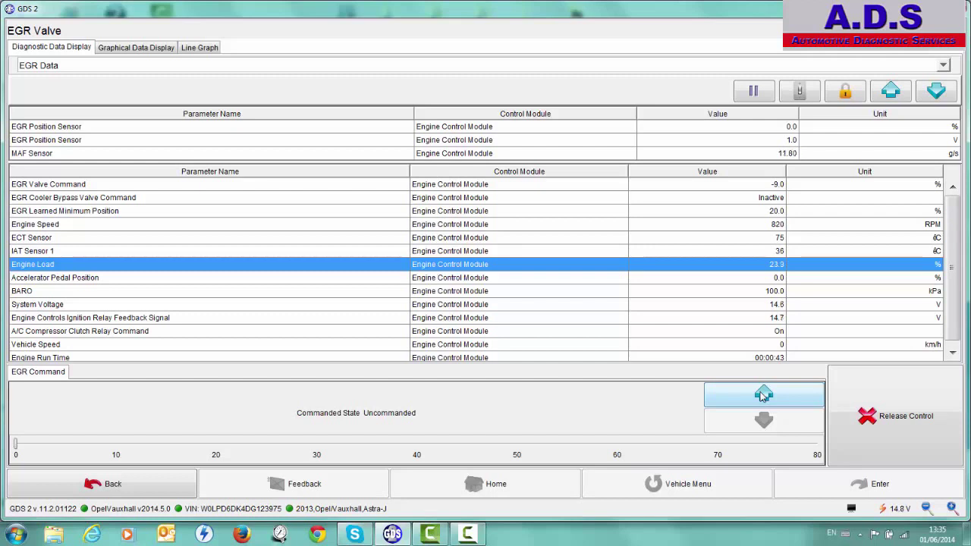
Raise the EGR valve's commanded state to 30 % in 10 % increments
left_click(763, 395)
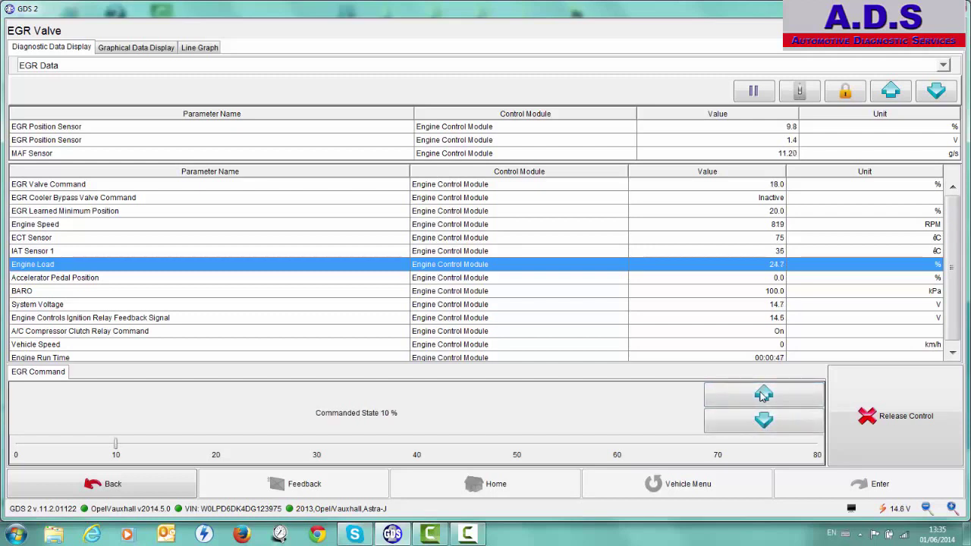
left_click(764, 395)
left_click(764, 395)
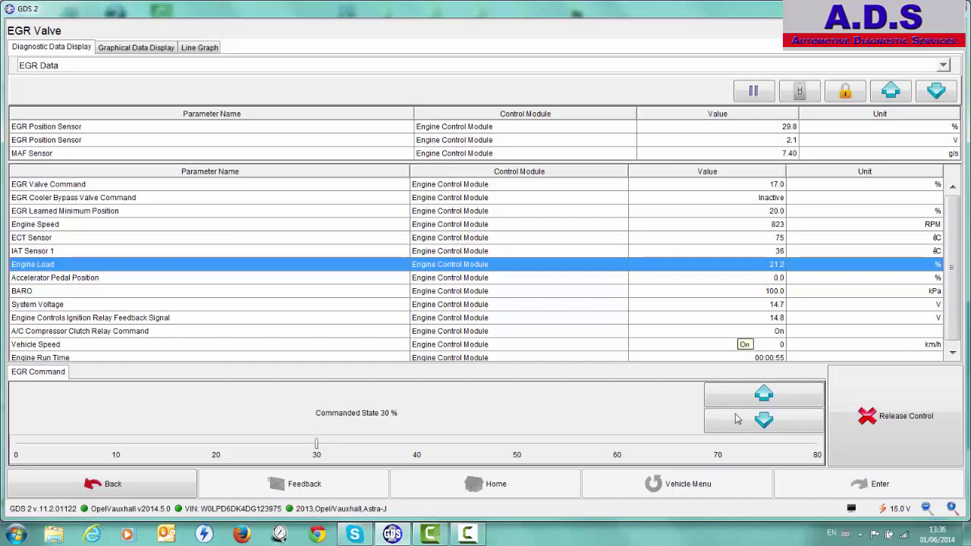
Lower the EGR valve's commanded state stepwise to 0 % and leave the EGR Valve test
left_click(766, 420)
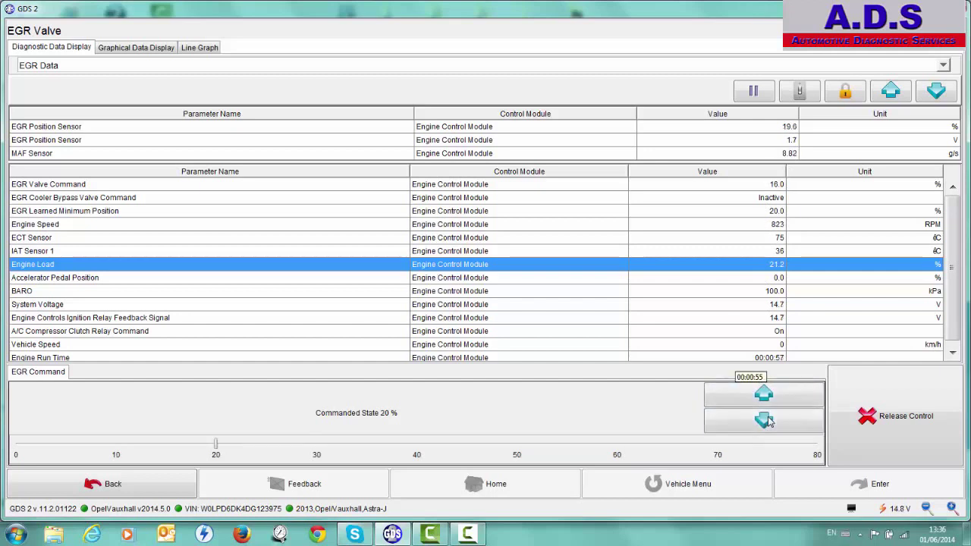
left_click(765, 420)
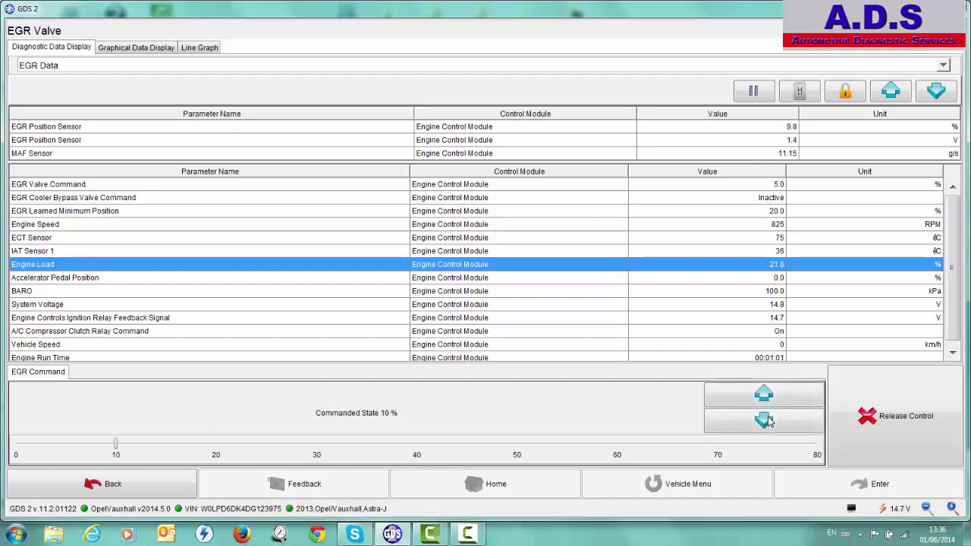
left_click(764, 420)
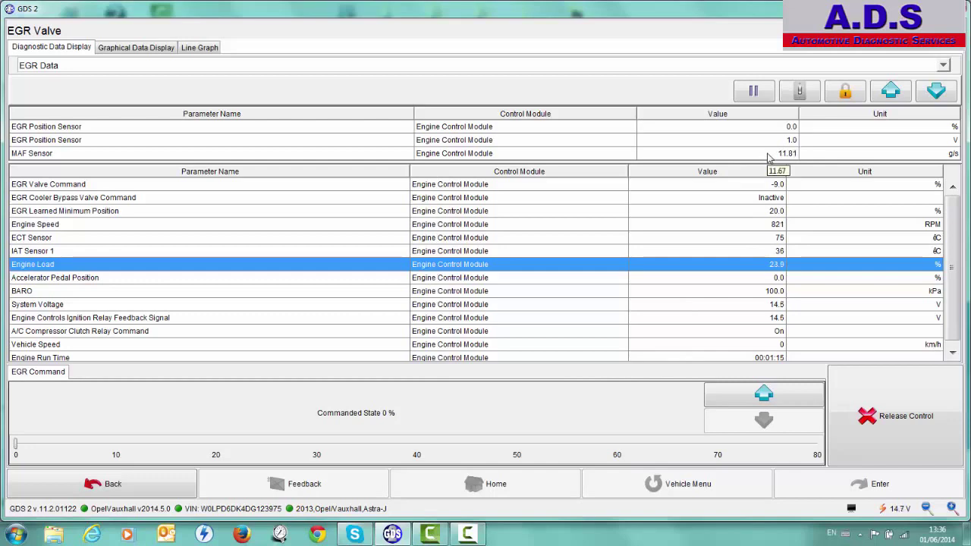
left_click(125, 488)
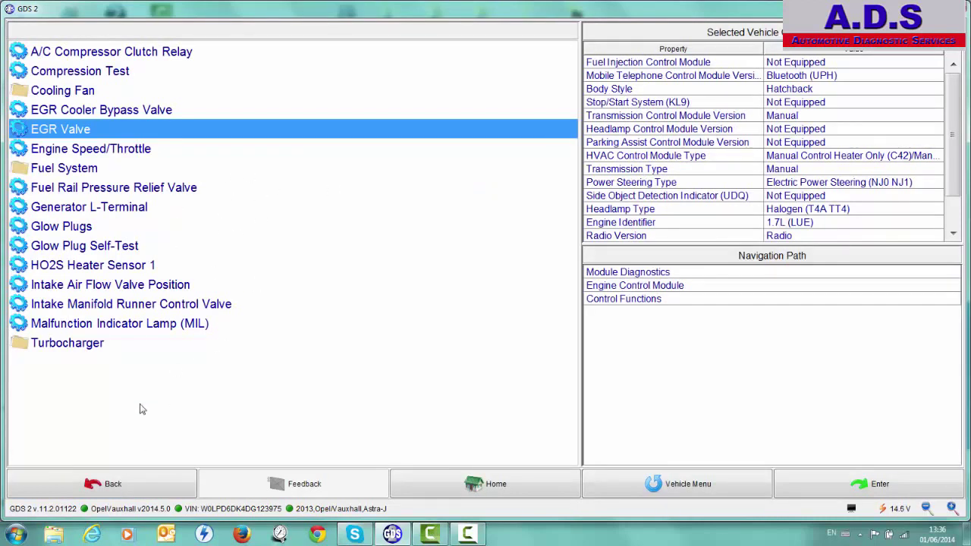
Examine the Learn Functions and Reset Functions available under the engine module's Configuration/Reset Functions
left_click(114, 487)
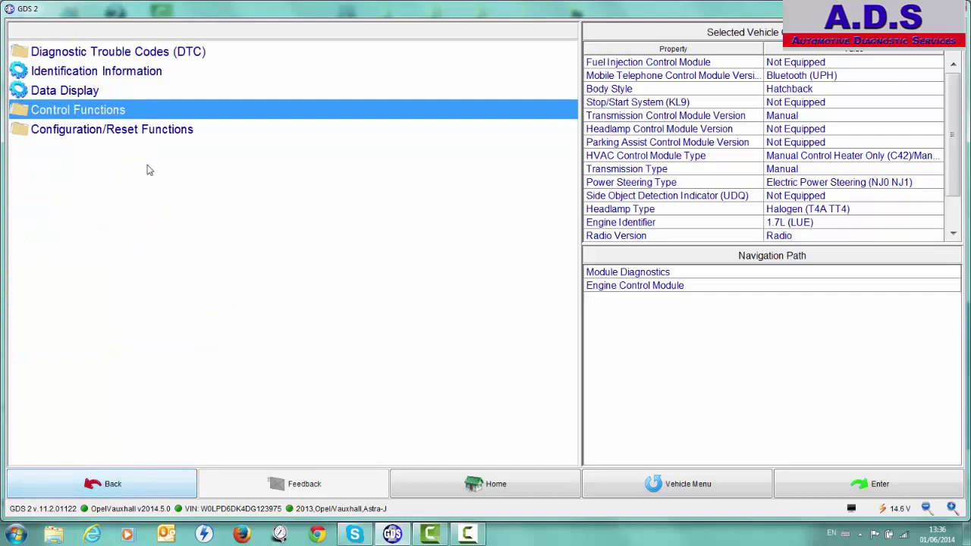
double_click(119, 137)
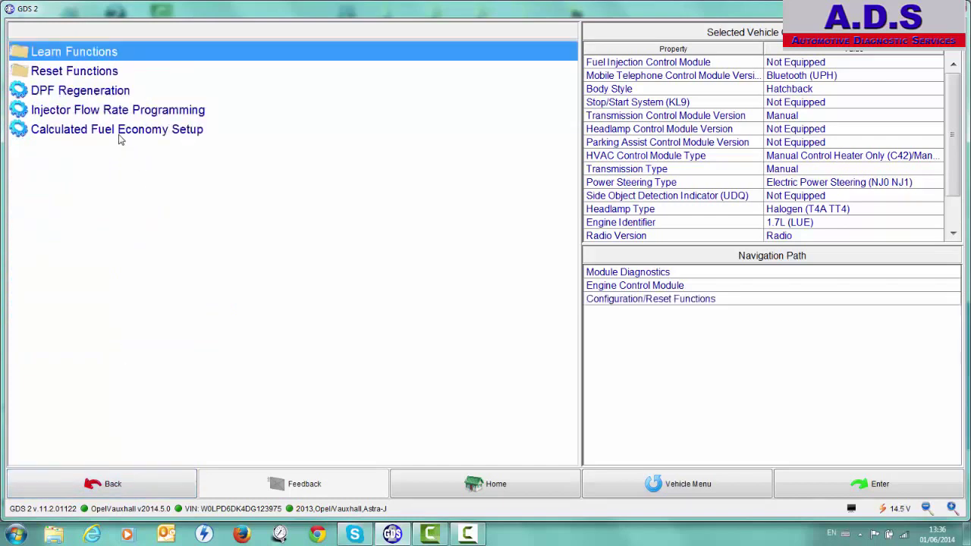
double_click(94, 55)
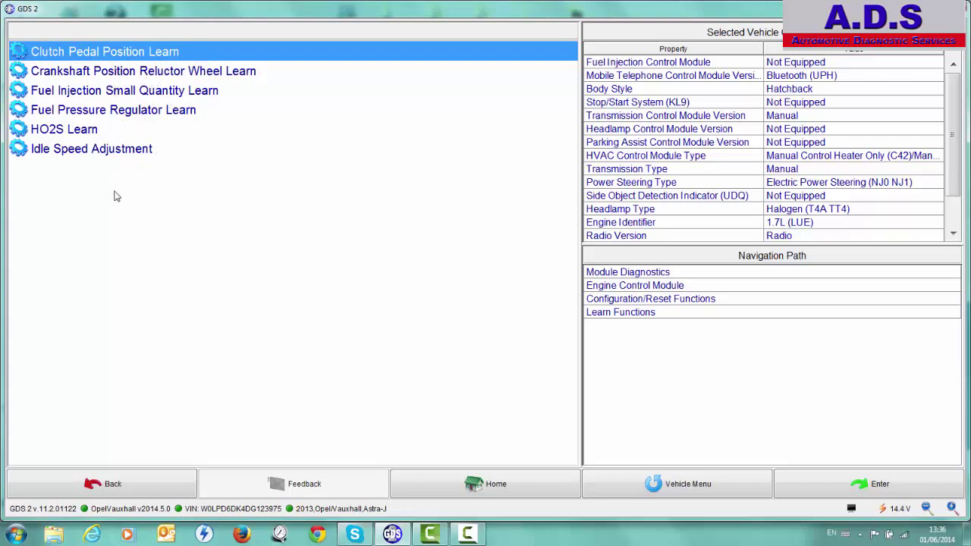
left_click(104, 481)
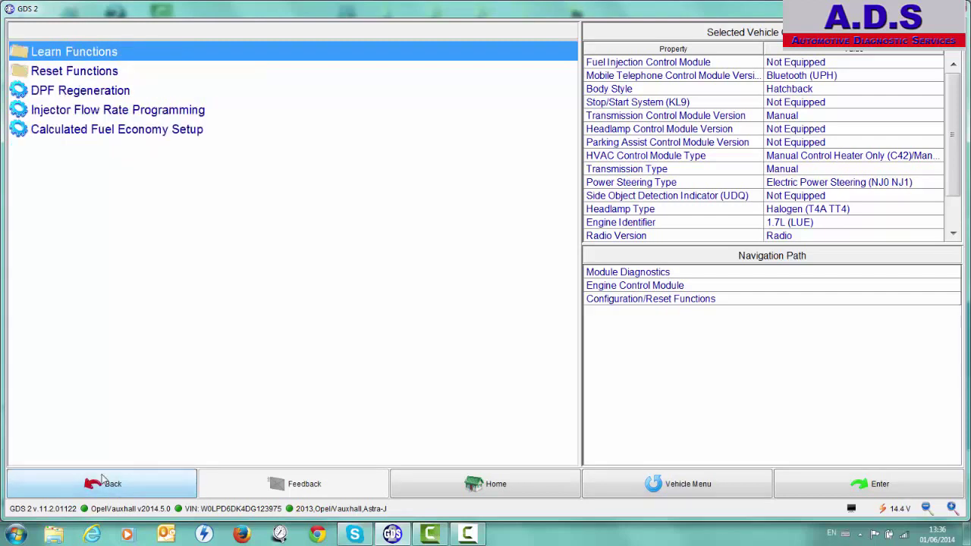
double_click(67, 72)
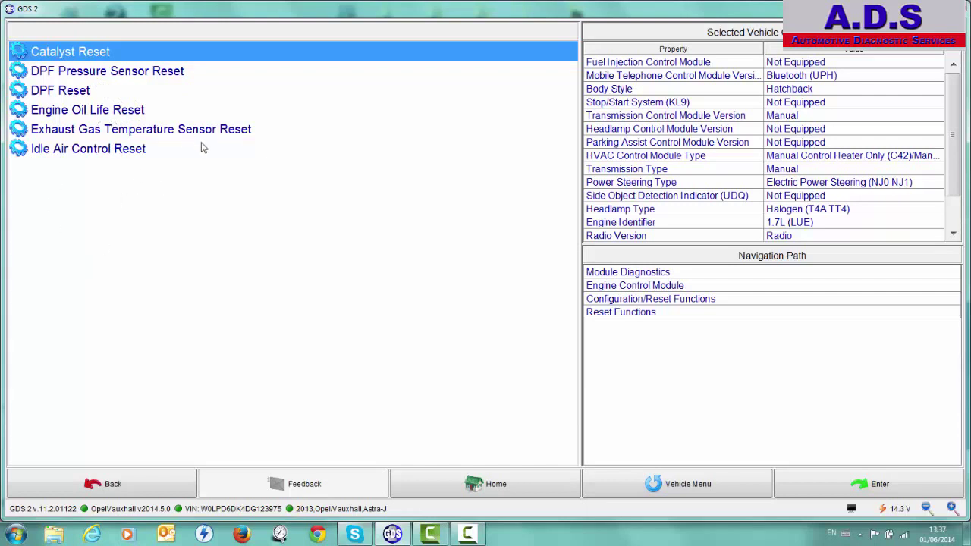
left_click(106, 494)
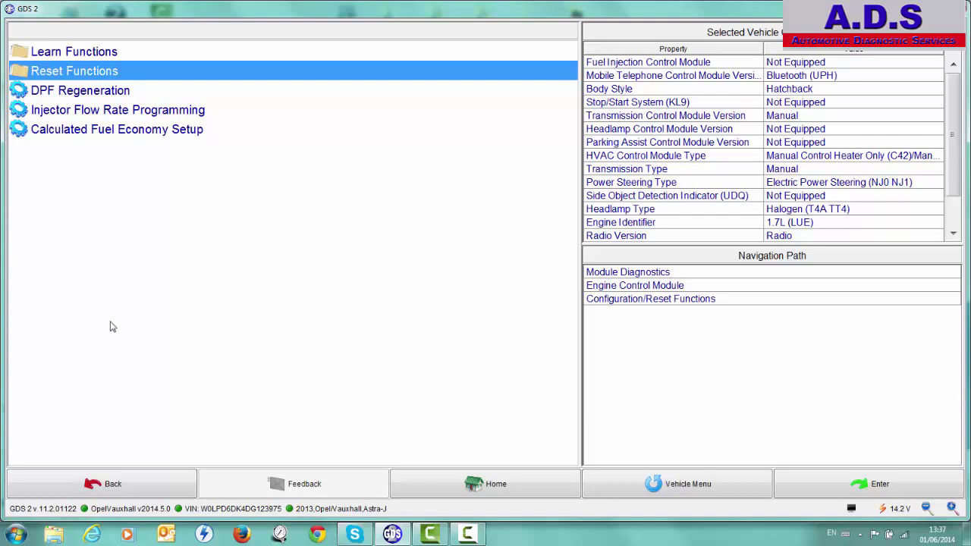
Display the Deployment Loop 1-14 Resistance Data of the Inflatable Restraint Sensing and Diagnostic Module
left_click(128, 487)
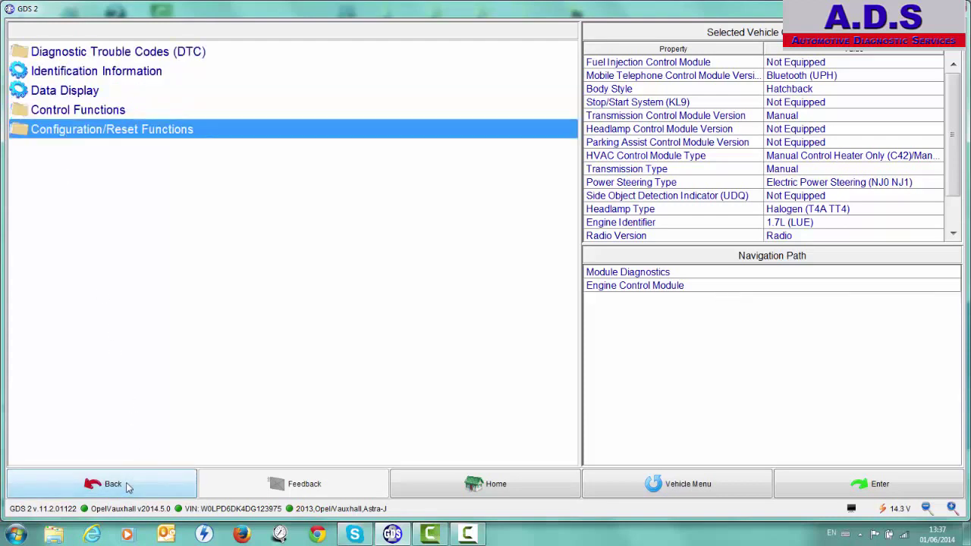
left_click(127, 487)
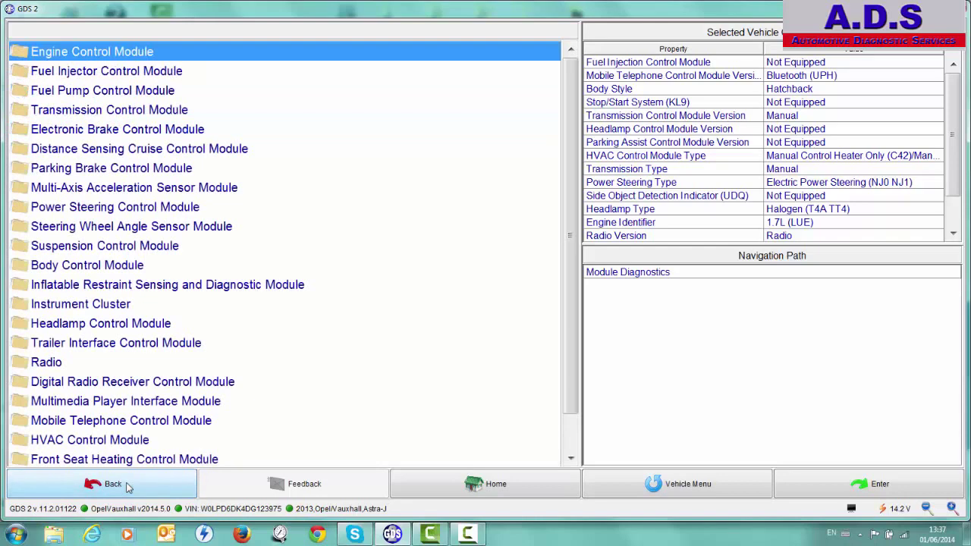
double_click(189, 287)
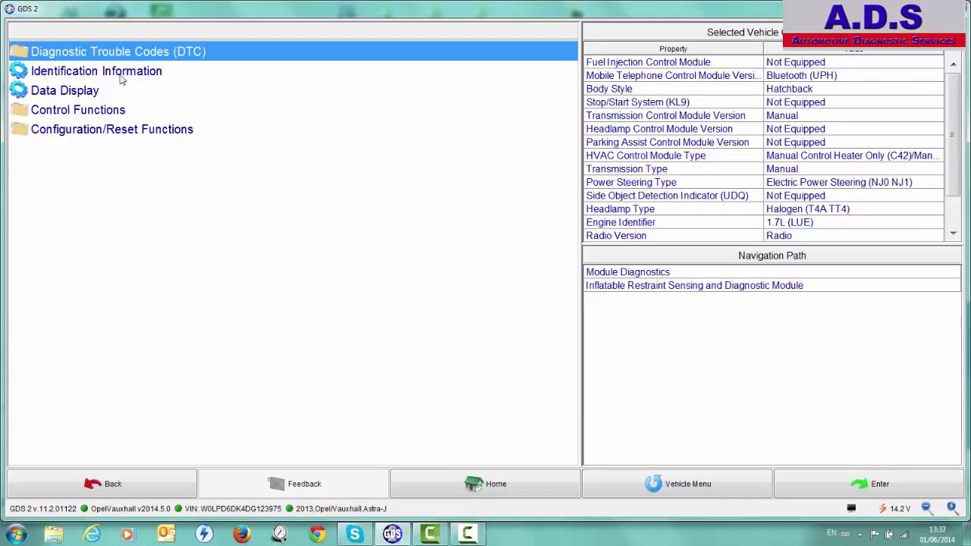
double_click(82, 91)
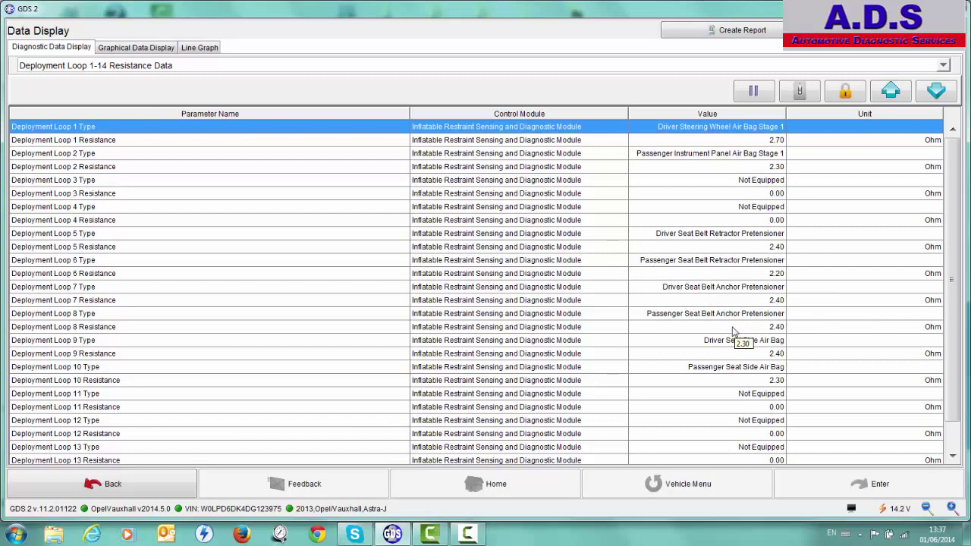
Examine the Control Functions and the Configuration/Reset Functions offered for the Inflatable Restraint Sensing and Diagnostic Module
left_click(119, 483)
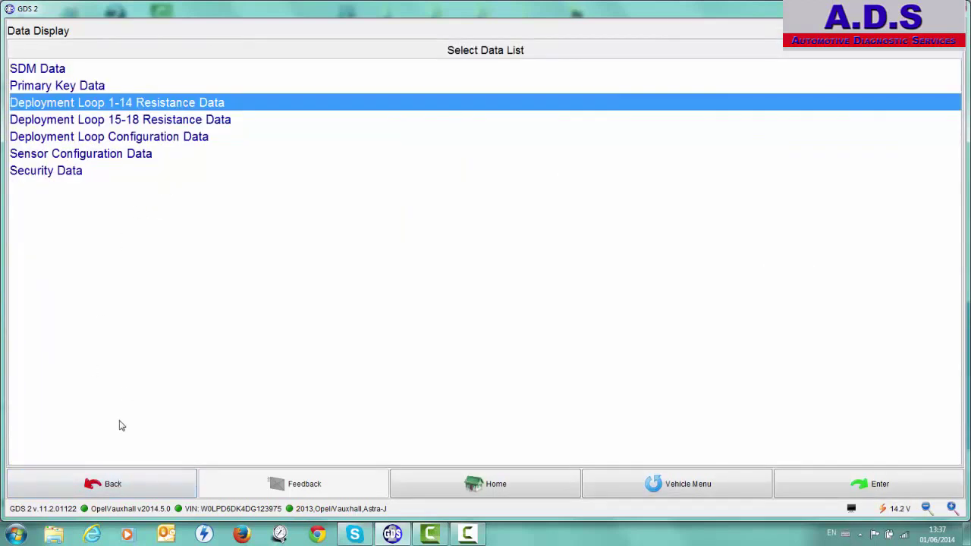
left_click(124, 480)
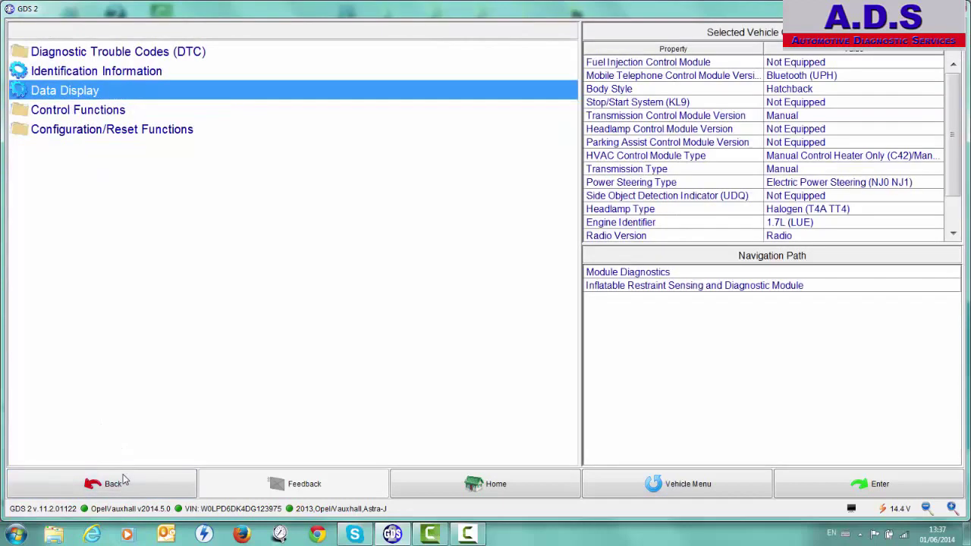
left_click(104, 111)
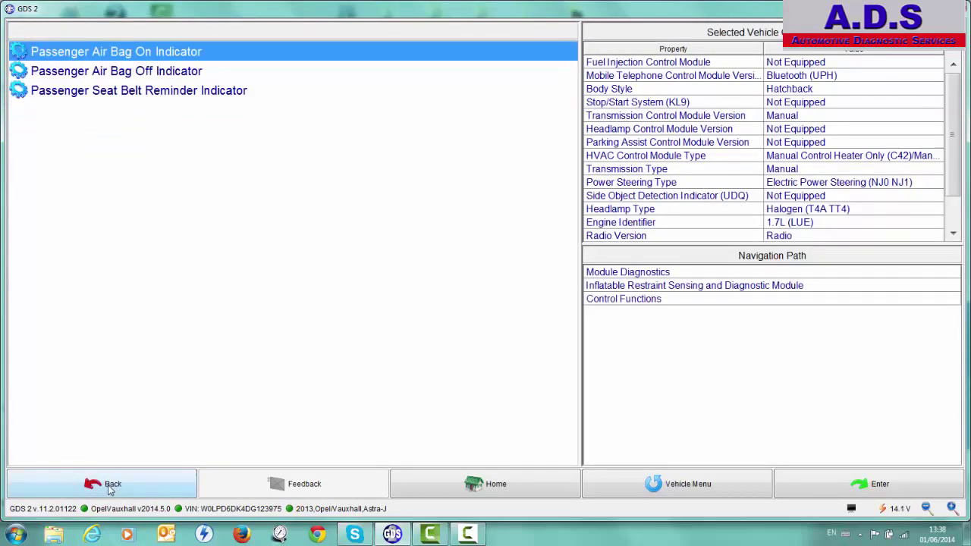
left_click(111, 487)
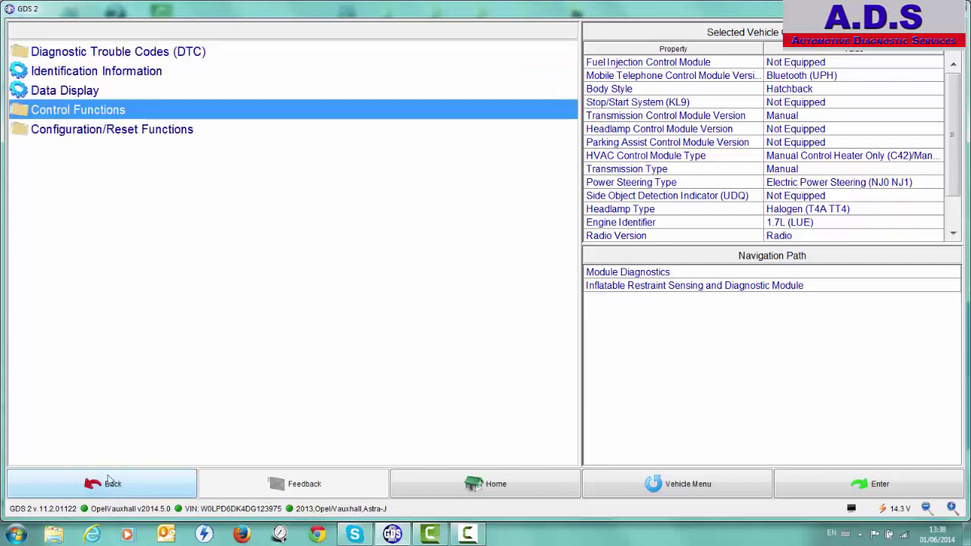
left_click(118, 130)
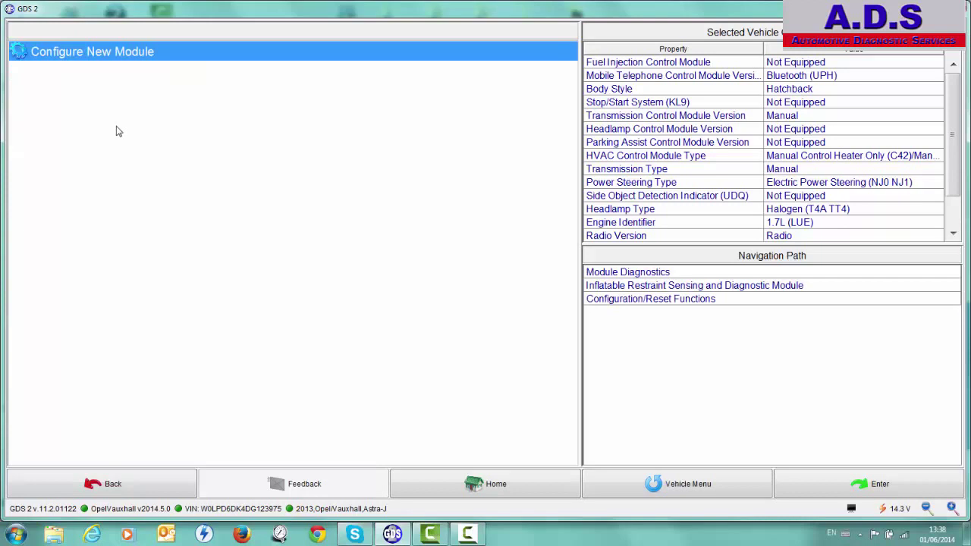
left_click(128, 487)
left_click(468, 534)
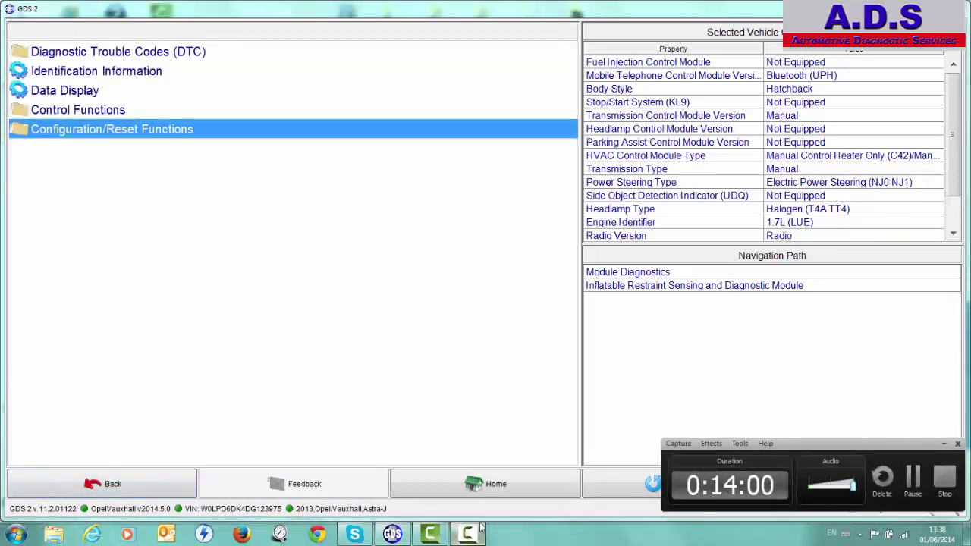
Leave Module Diagnostics, close the vehicle session and return to the Diagnostics start screen
left_click(125, 479)
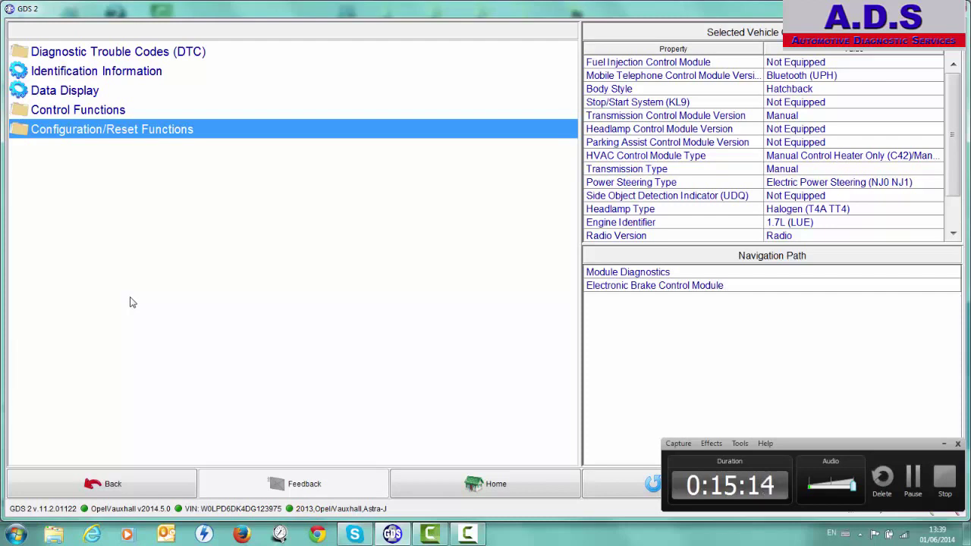
left_click(104, 487)
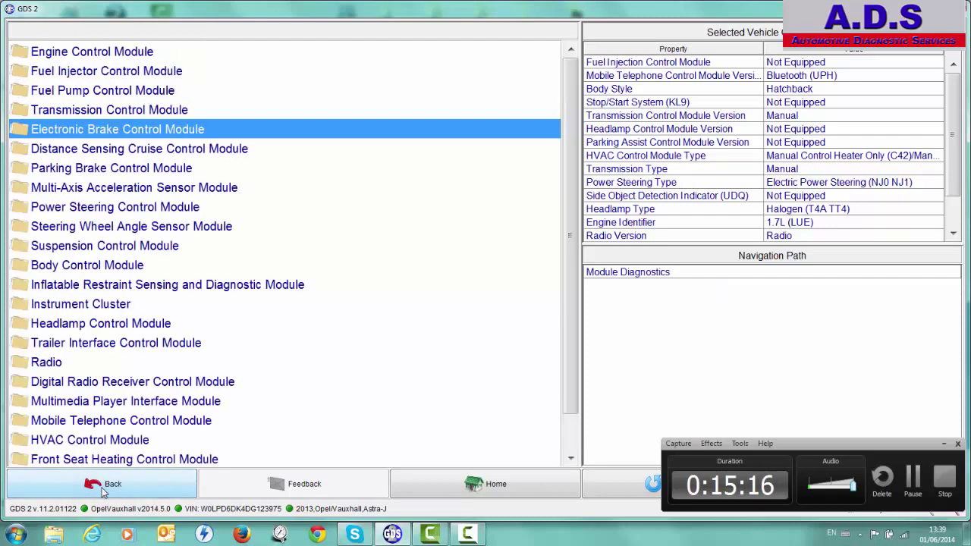
left_click(104, 487)
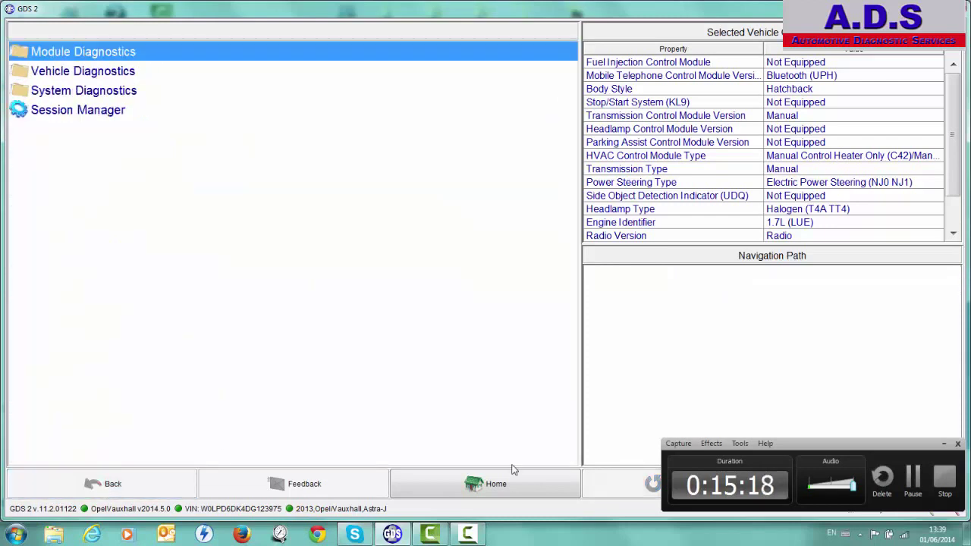
left_click(497, 489)
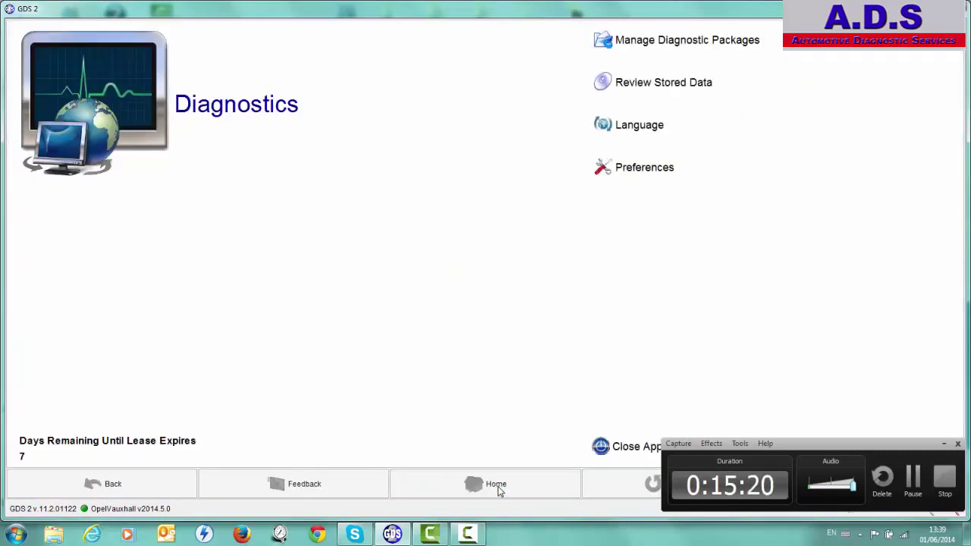
Open Manage Diagnostic Packages and look through the Opel/Vauxhall models down to the end of the list
left_click(944, 444)
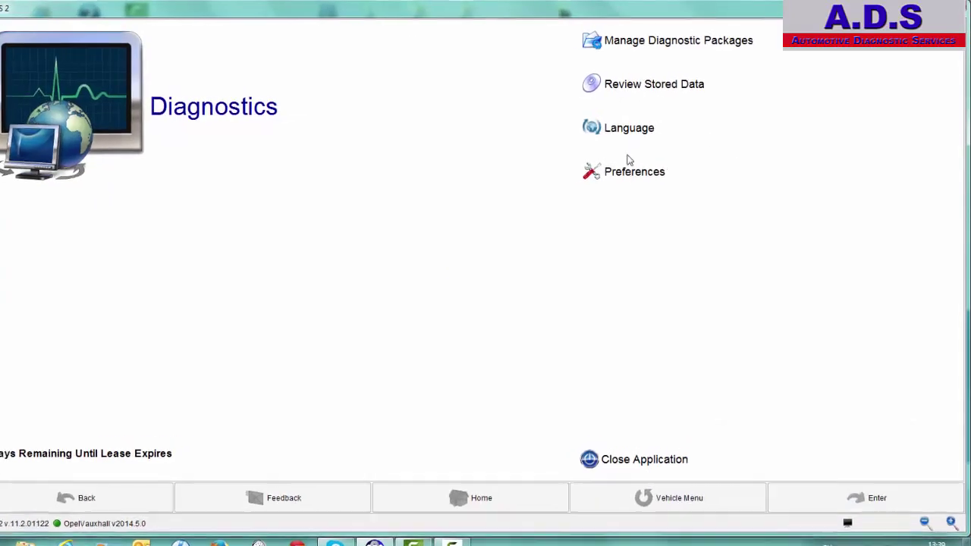
left_click(611, 43)
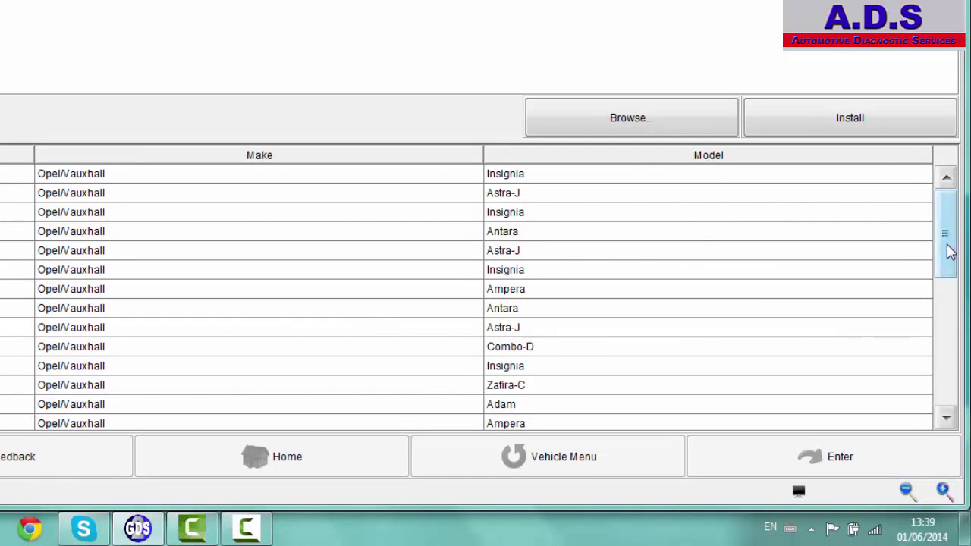
left_click_drag(951, 252, 948, 379)
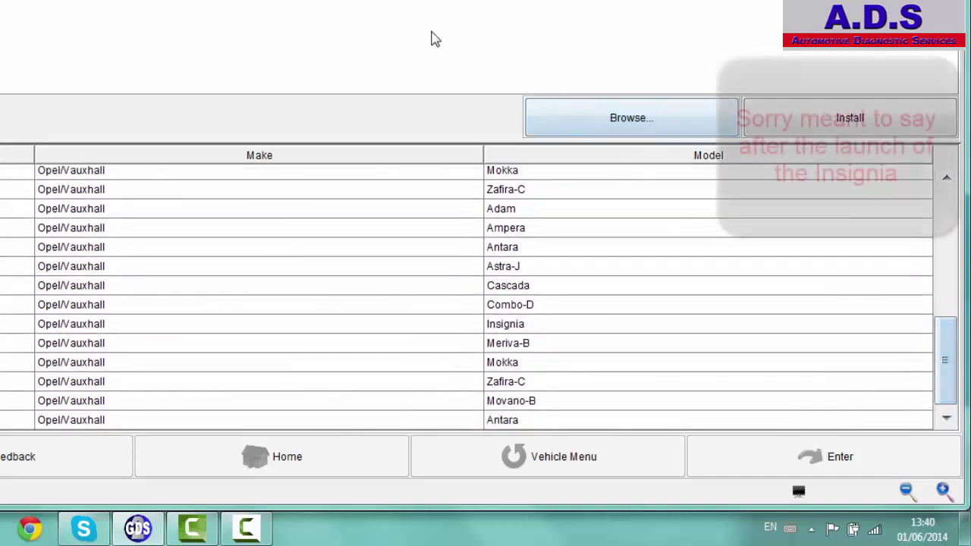